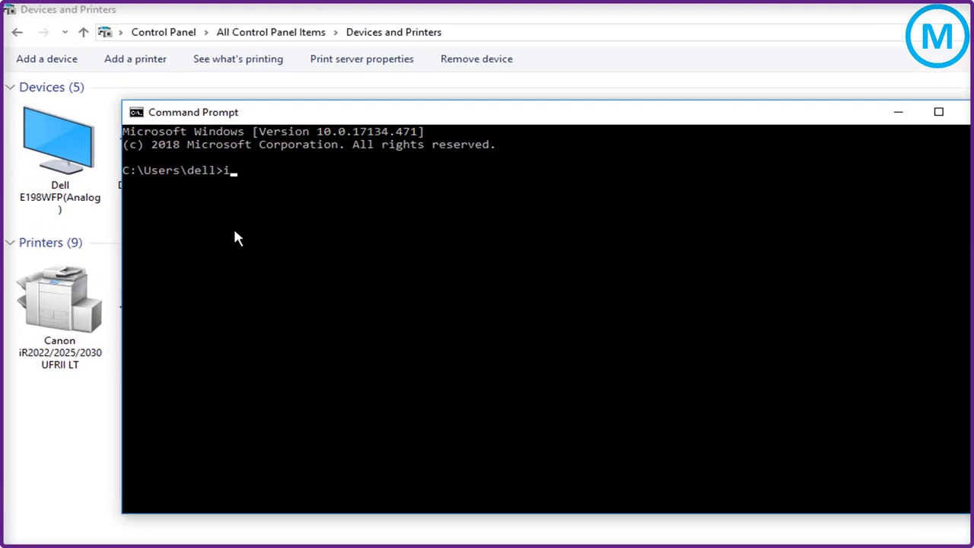
Run ipconfig in Command Prompt and check the Ethernet adapter's IPv4 address.
key("Return")
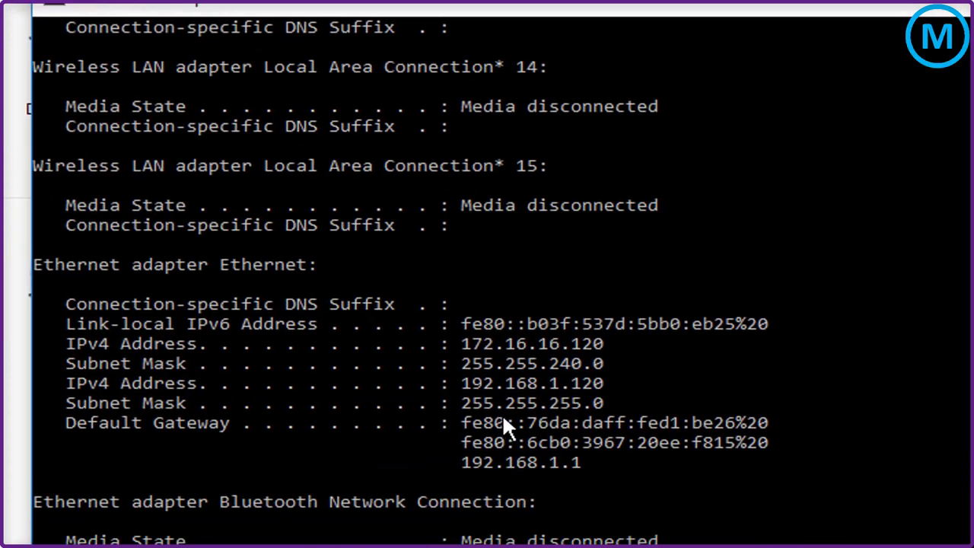
mouse_move(436, 322)
left_mouse_down()
mouse_move(468, 342)
mouse_move(685, 379)
mouse_move(676, 356)
left_mouse_up()
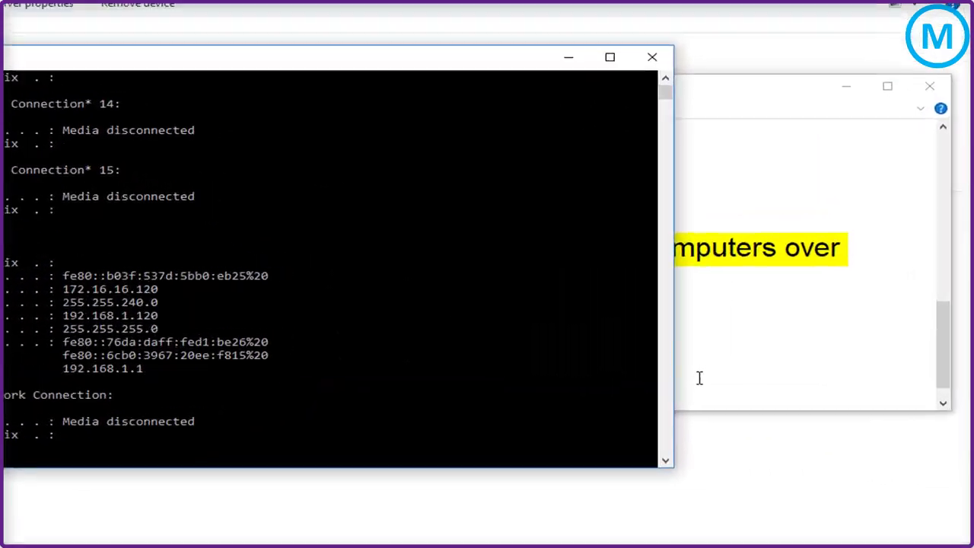
Switch to the WordPad notes and add the line "so ip of this computer is 172.16.16.20" below the example line.
left_click(773, 314)
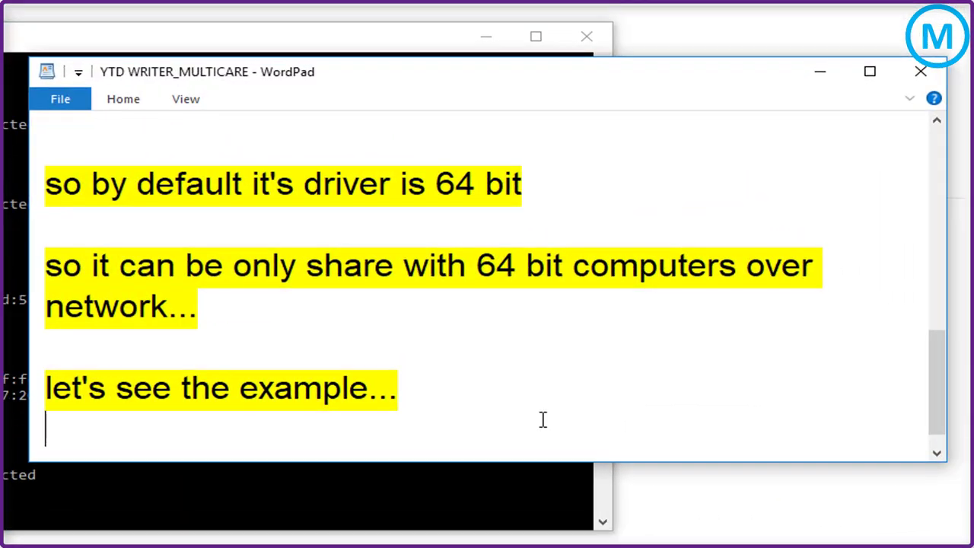
key("Return")
type("so ip of this computer")
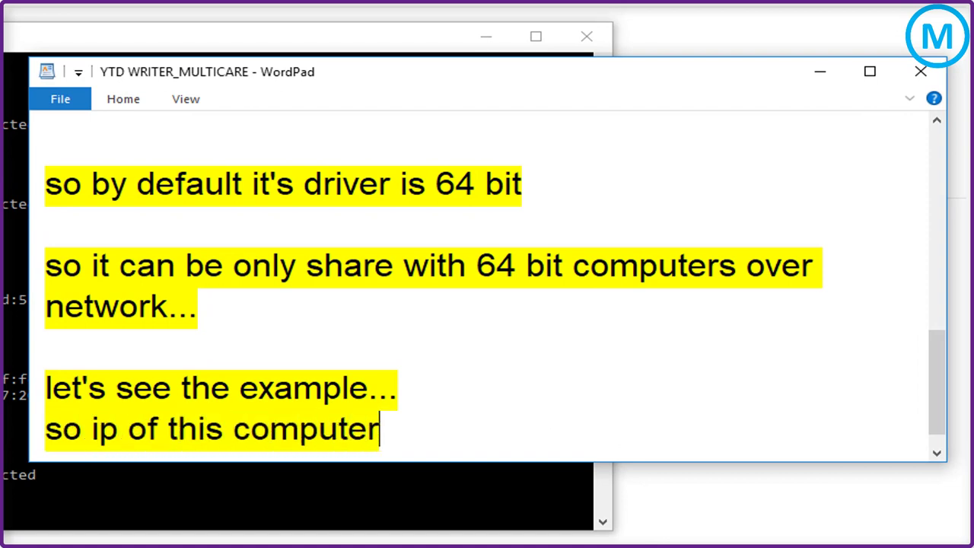
type(" is 172.16.16.20")
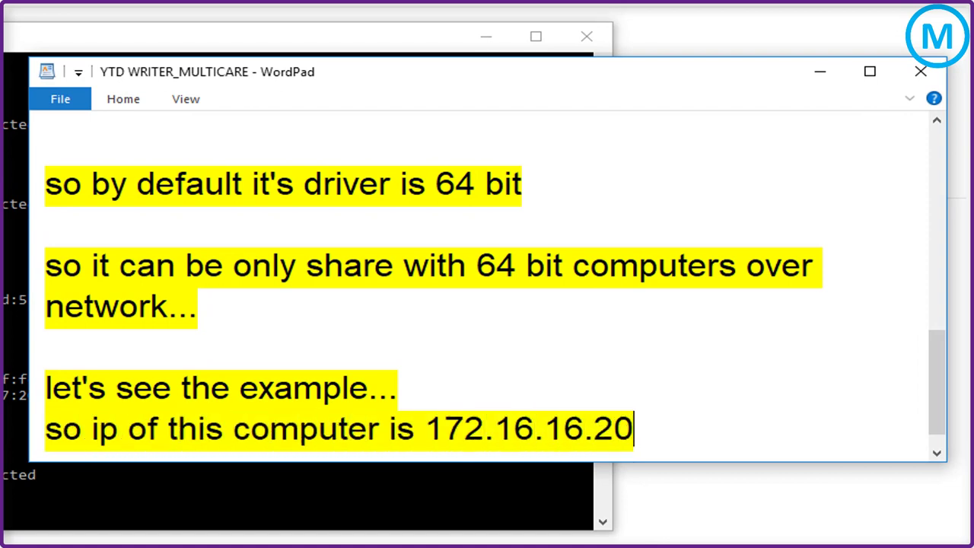
Add the note lines "let's move on other network computer that os is 32 bit..." and "see..", separated by blank lines.
key("Return")
key("Return")
type("let's move ")
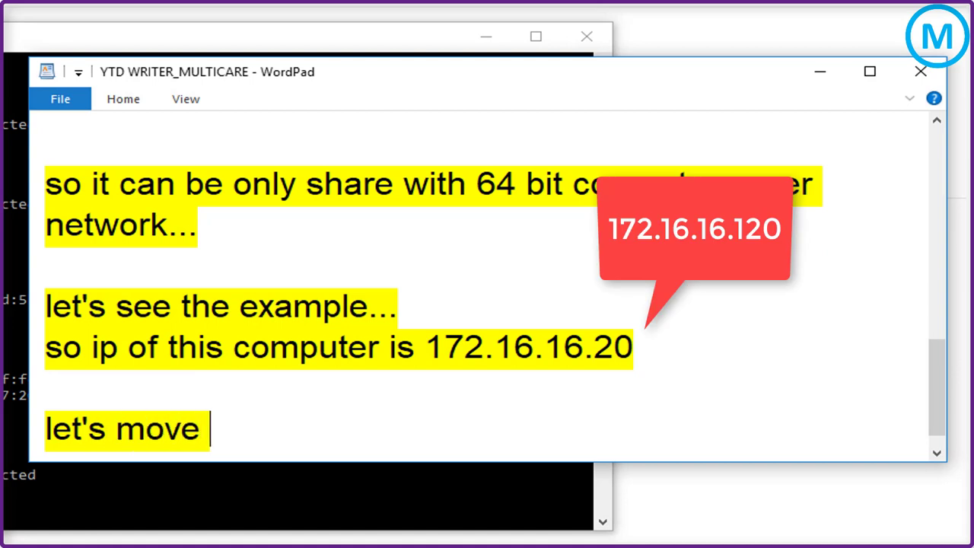
type("on other net")
key("BackSpace")
key("BackSpace")
key("BackSpace")
type("other net")
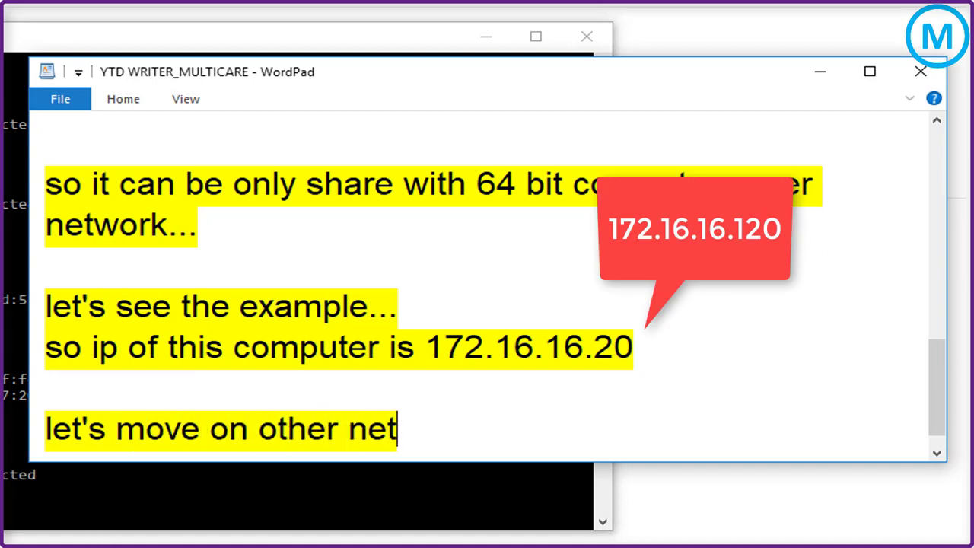
type("work computer that os is 32")
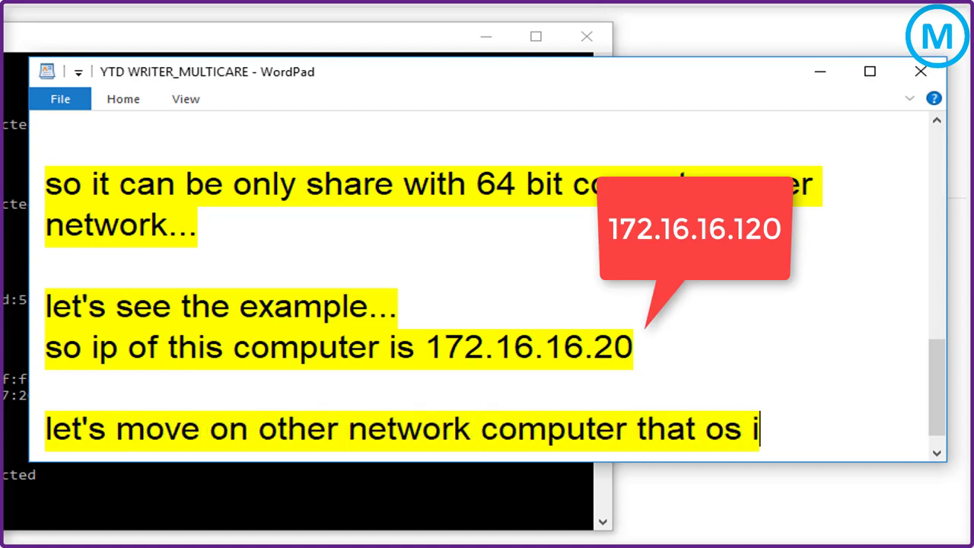
type(" bit...")
key("Return")
key("Return")
type("see..")
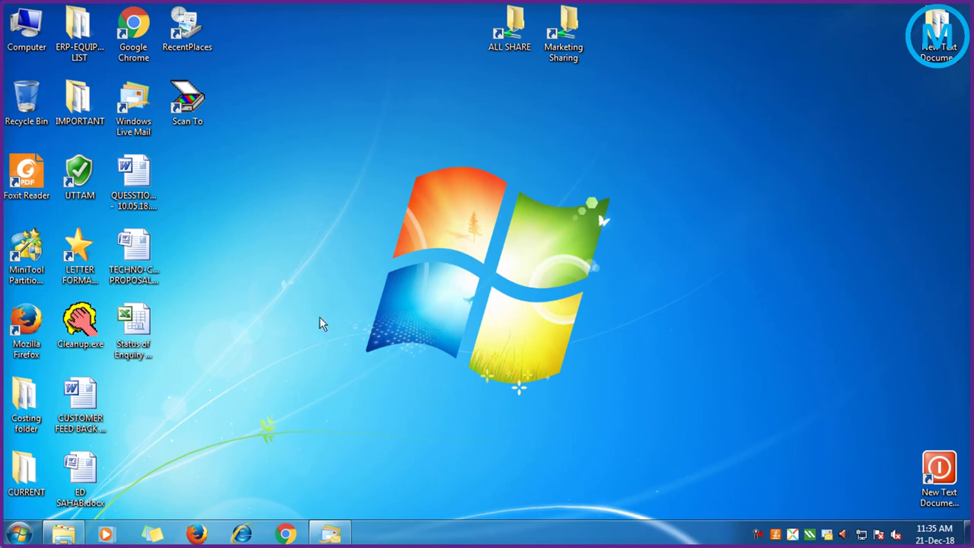
On the Windows 7 network computer, view the system properties to check the operating system type, and close the window.
right_click(299, 209)
left_click(327, 252)
right_click(29, 36)
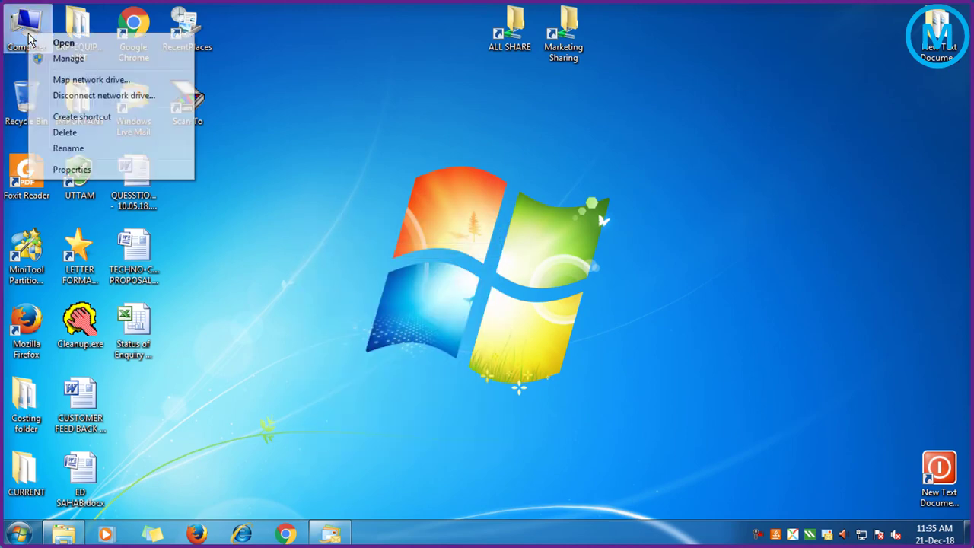
left_click(71, 169)
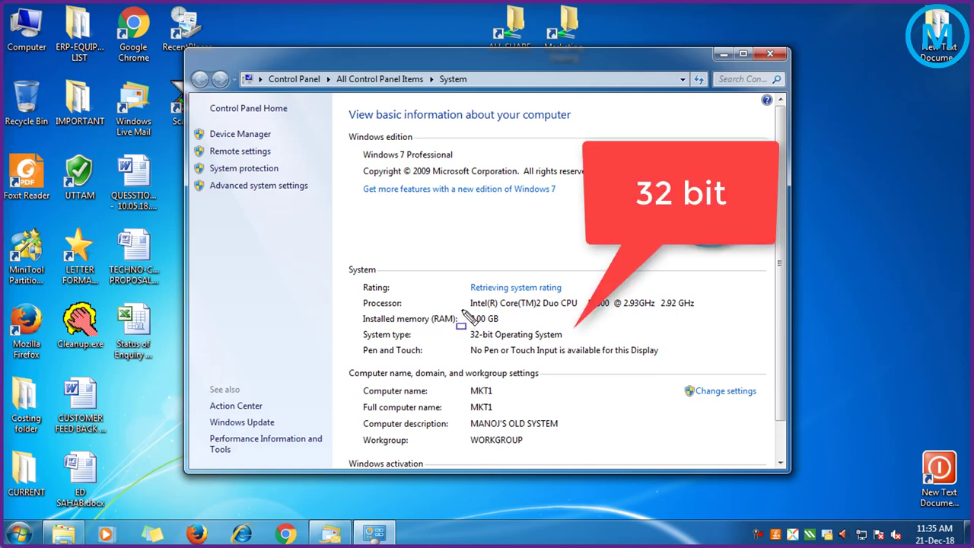
mouse_move(461, 307)
left_mouse_down()
mouse_move(526, 333)
mouse_move(561, 373)
mouse_move(709, 371)
left_mouse_up()
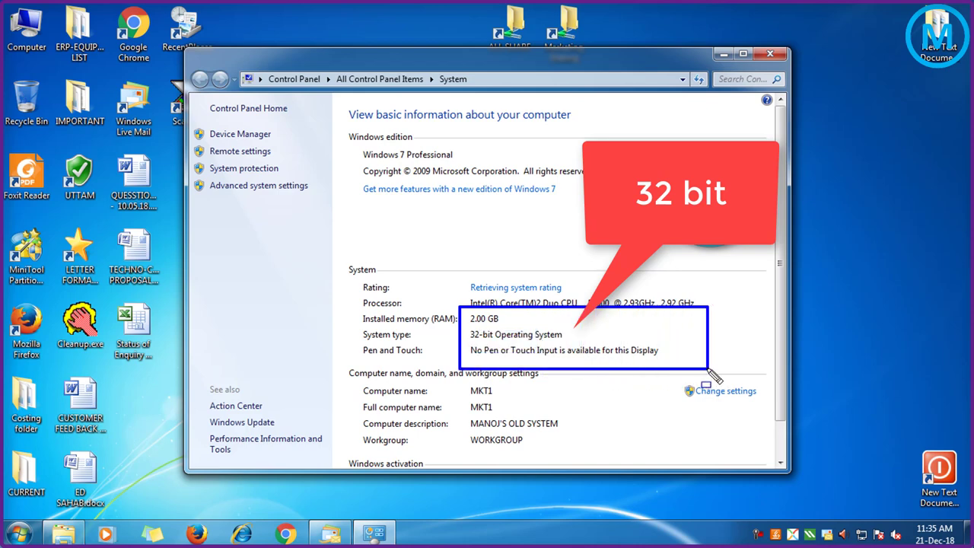
left_click_drag(495, 346, 581, 343)
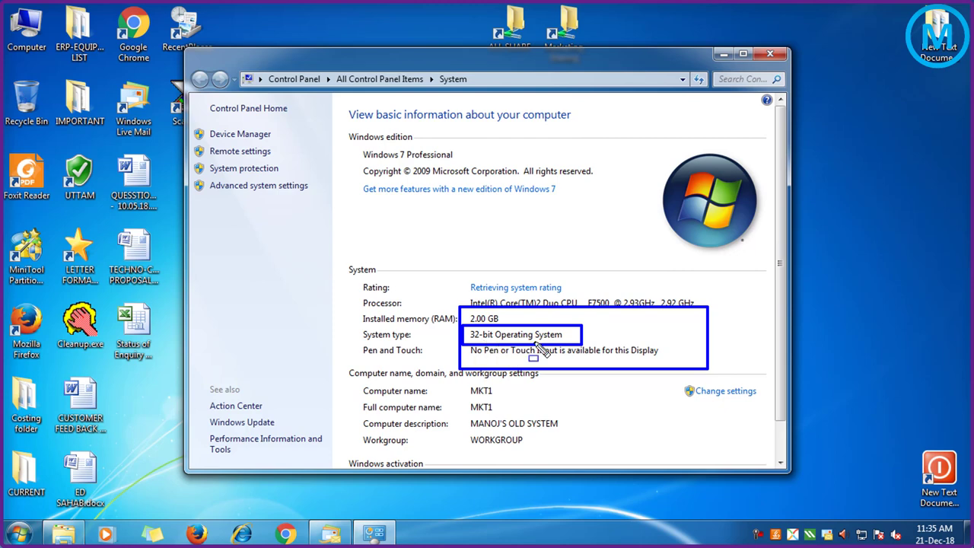
left_click(770, 55)
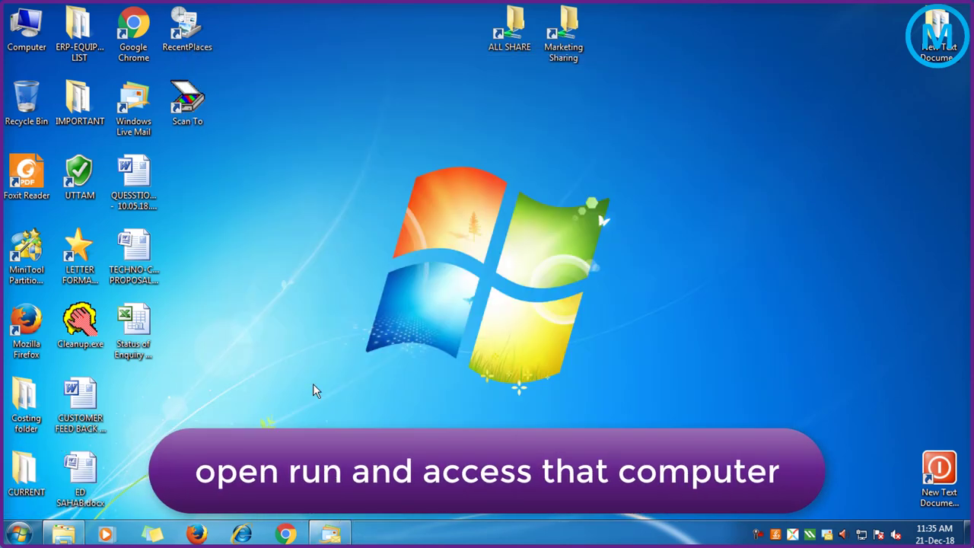
Access the shared resources at \\172.16.16.120 through the Run dialog and refresh the listing.
key("super+r")
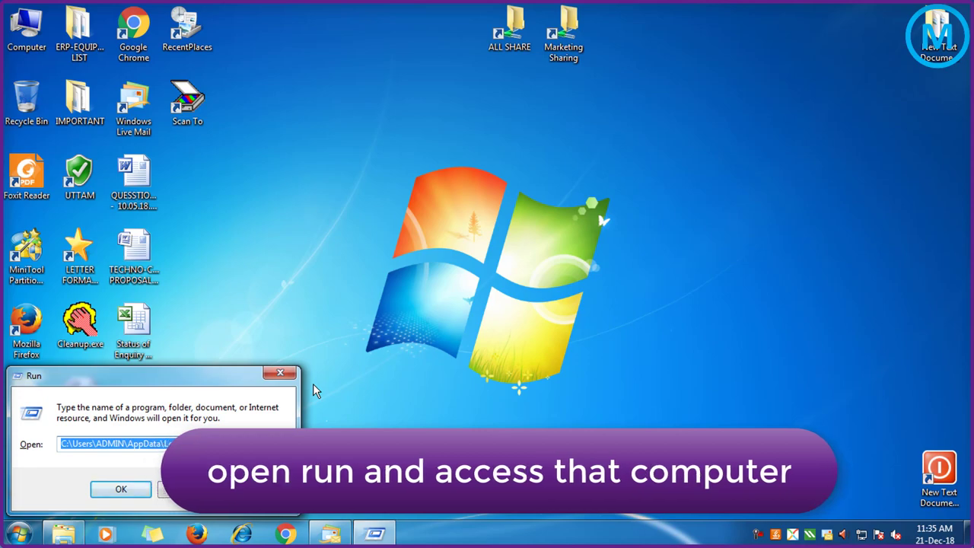
type("\\\\172.16.16.120")
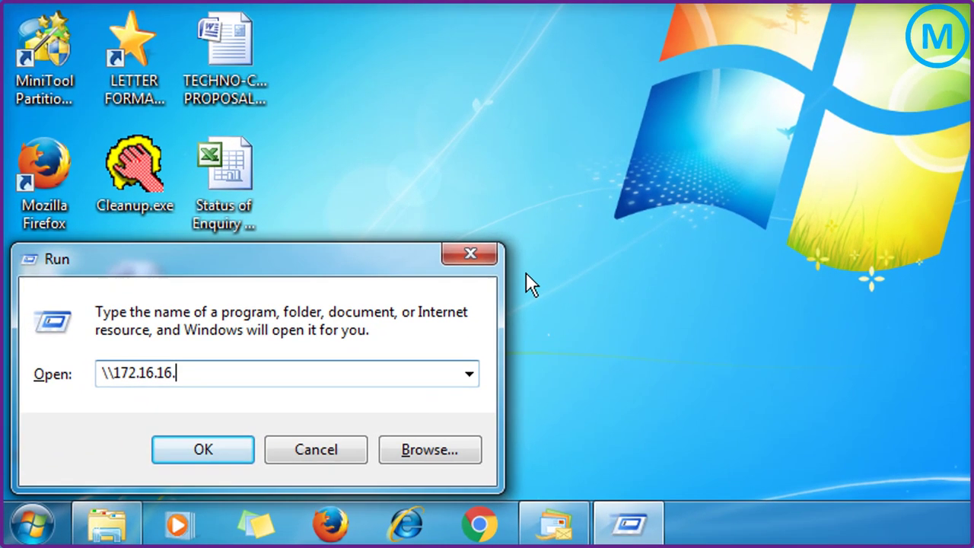
key("Return")
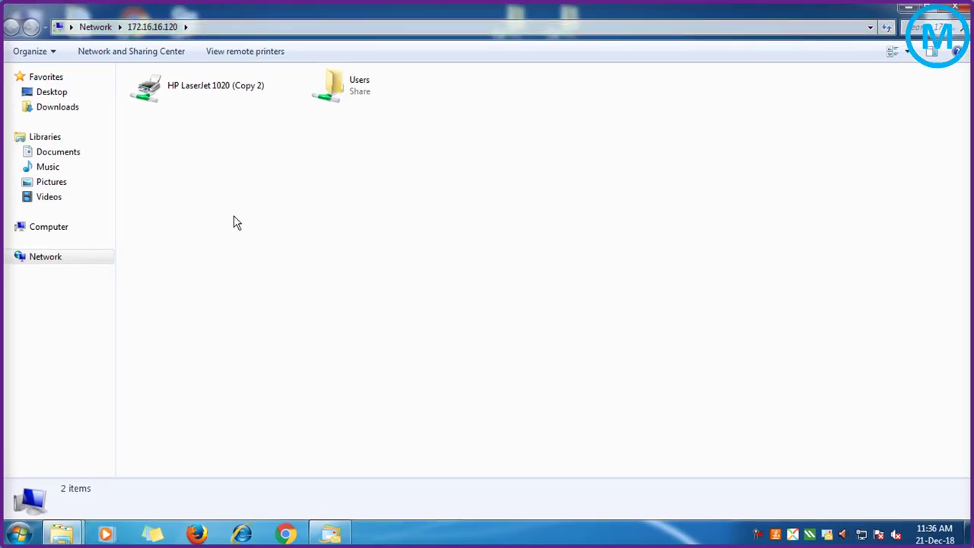
right_click(234, 222)
left_click(266, 271)
Try to connect the shared HP LaserJet 1020 (Copy 2) printer to this computer.
left_click(164, 100)
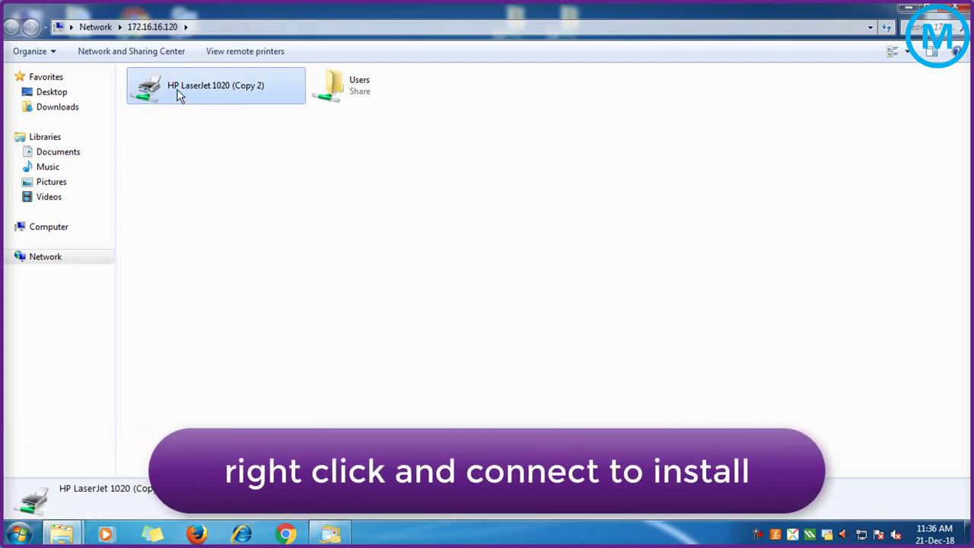
right_click(179, 95)
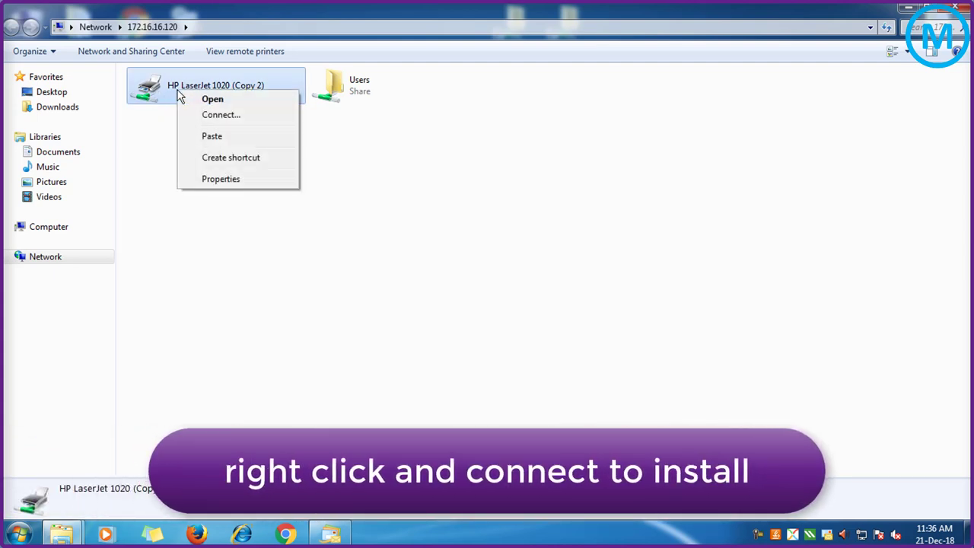
left_click(220, 115)
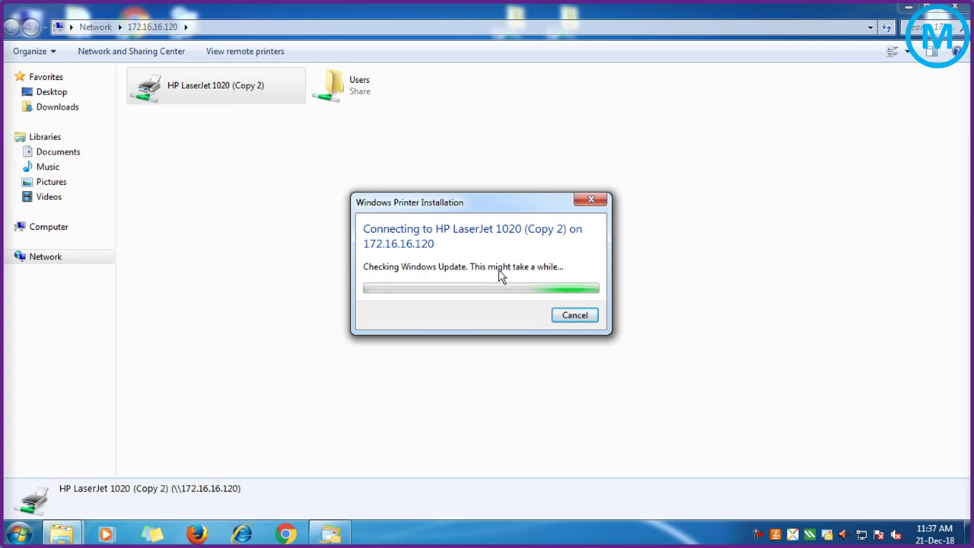
left_click_drag(469, 205, 425, 160)
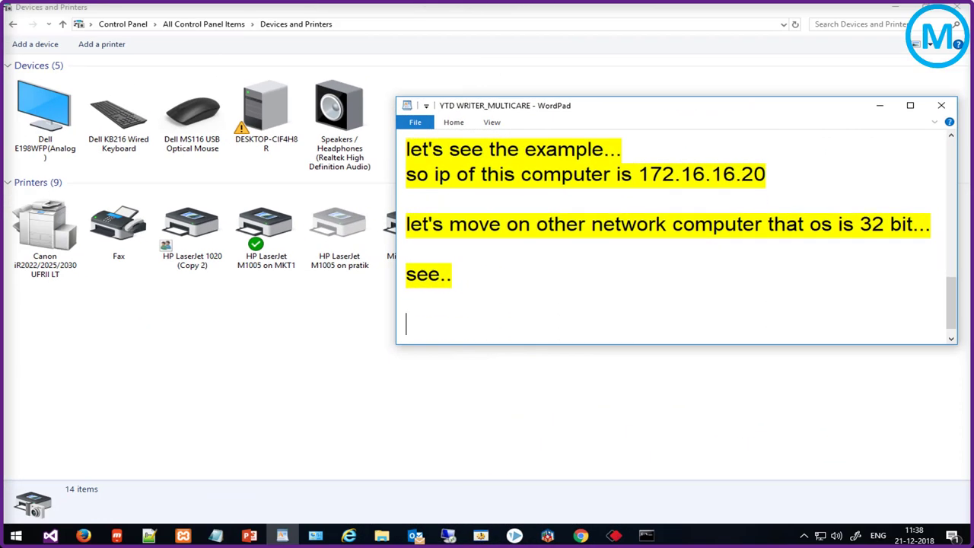
Back in WordPad on the host computer, add the line "so printer unable to find 32 bit driver and not installed".
type("so printer u")
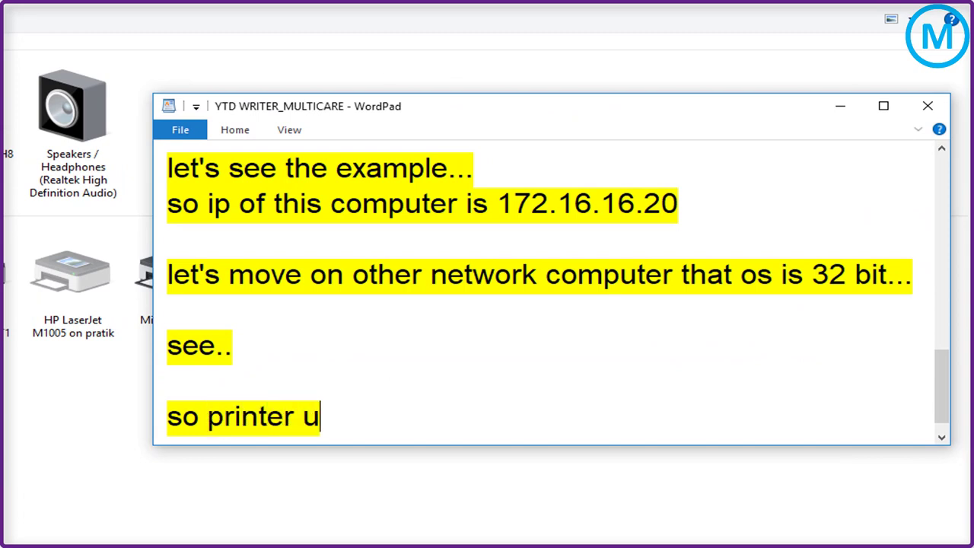
type("nable to find 32 bit driver")
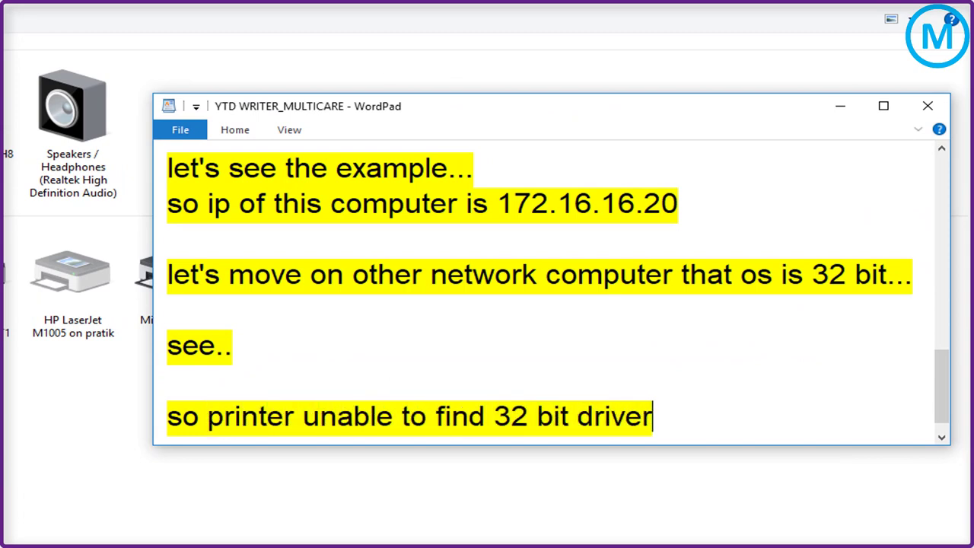
type(" and not installed")
key("Return")
key("Return")
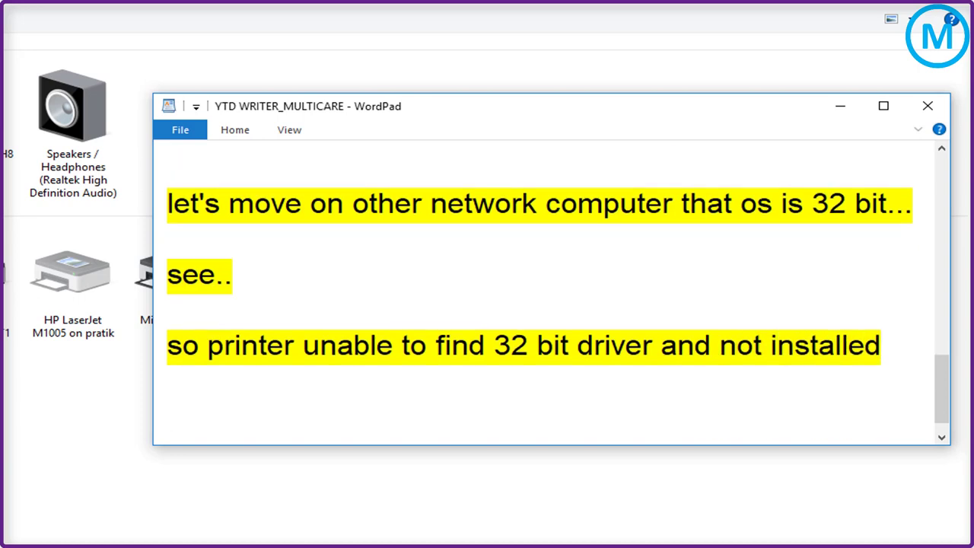
Add the note "now let's see how to add 32 bit driver in this computer to share driver also over network.." followed by blank lines.
type("now let's see how to add ")
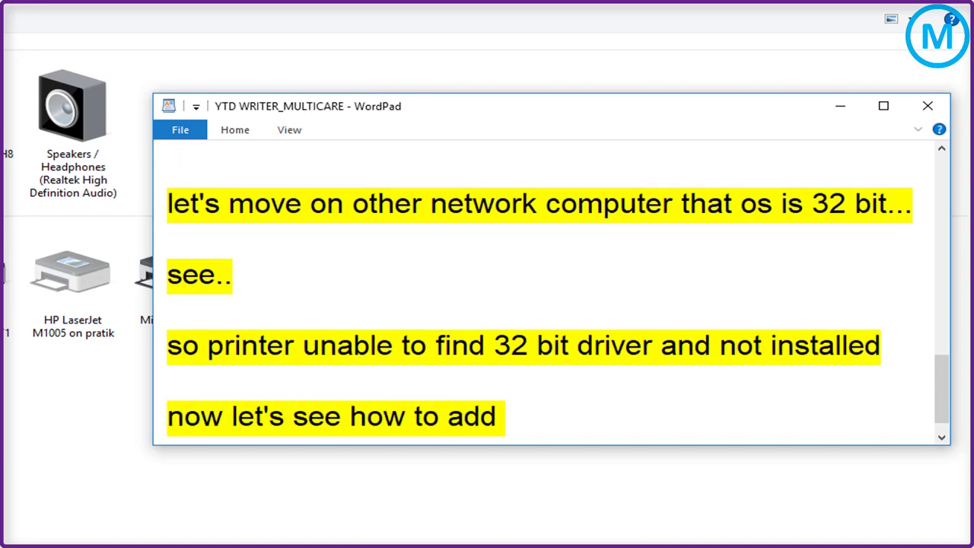
type("32 bit driver in this ")
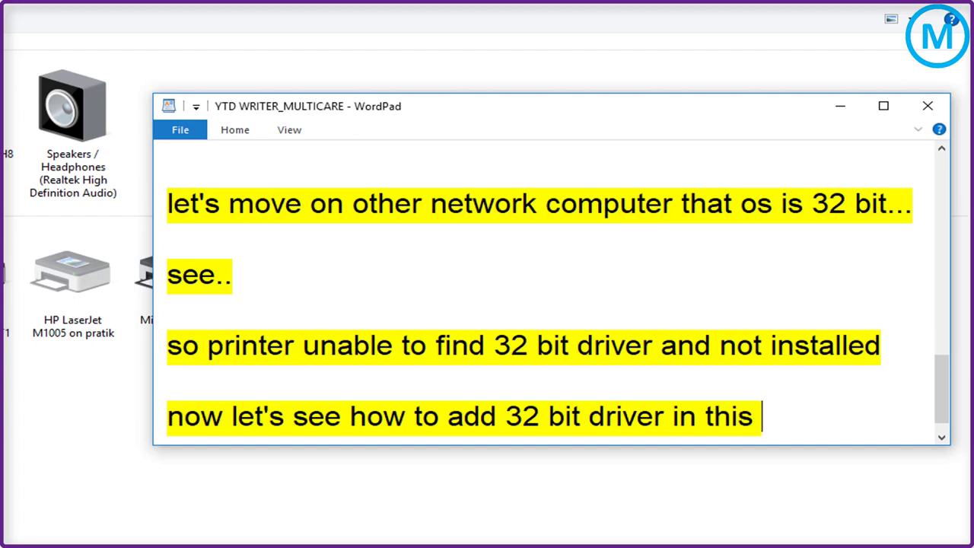
type("computer to share ")
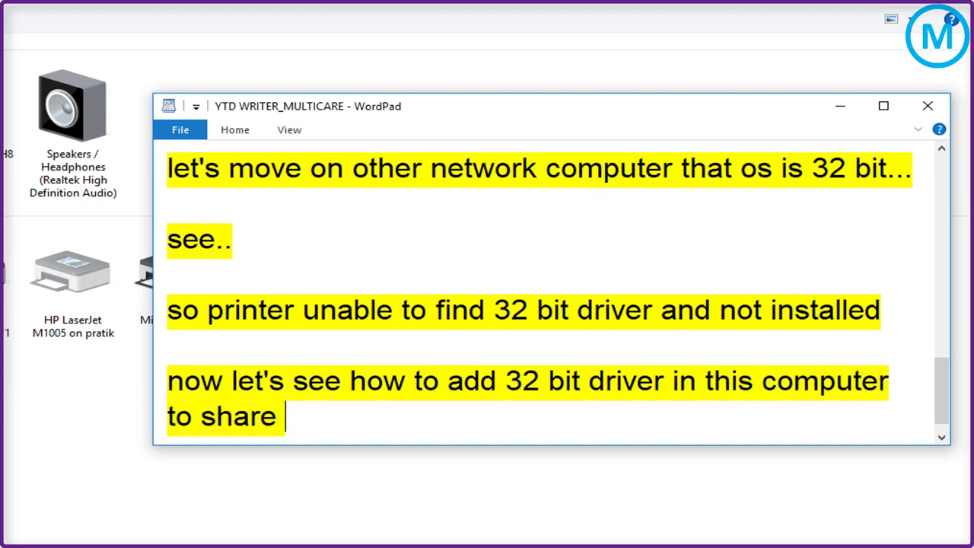
type("driver also")
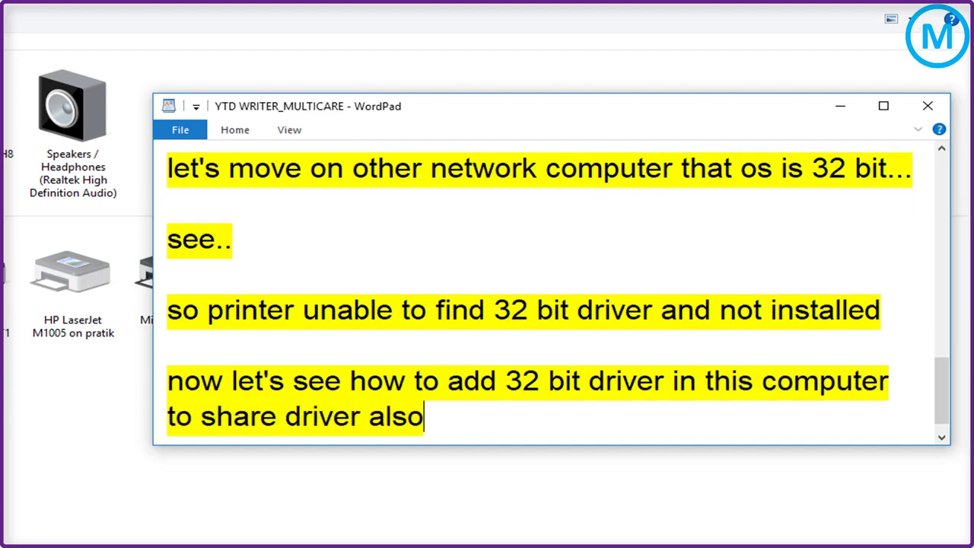
type(" over network..")
key("Return")
key("Return")
key("Return")
Add the note line "first download 32 bit driver of your printer..." followed by a blank line.
type("first ")
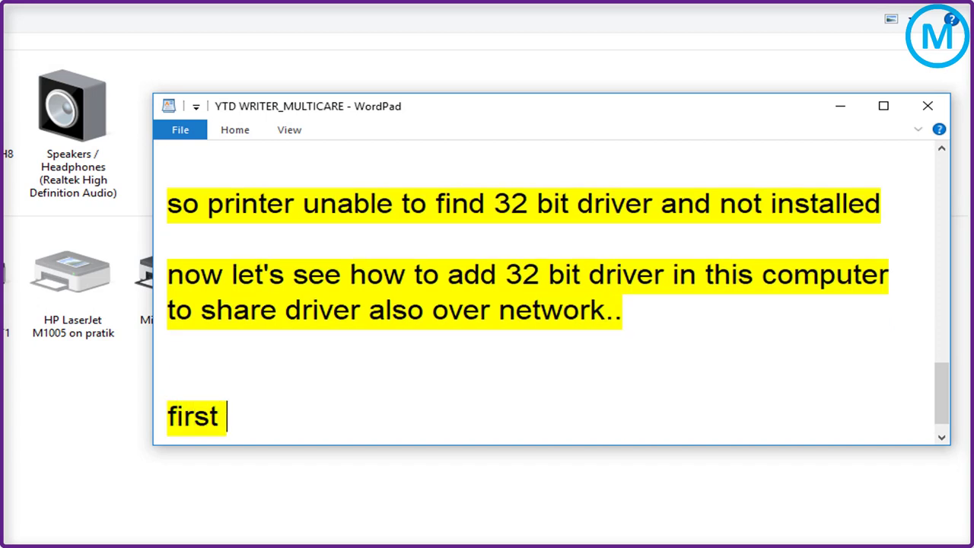
type("download 32 bit")
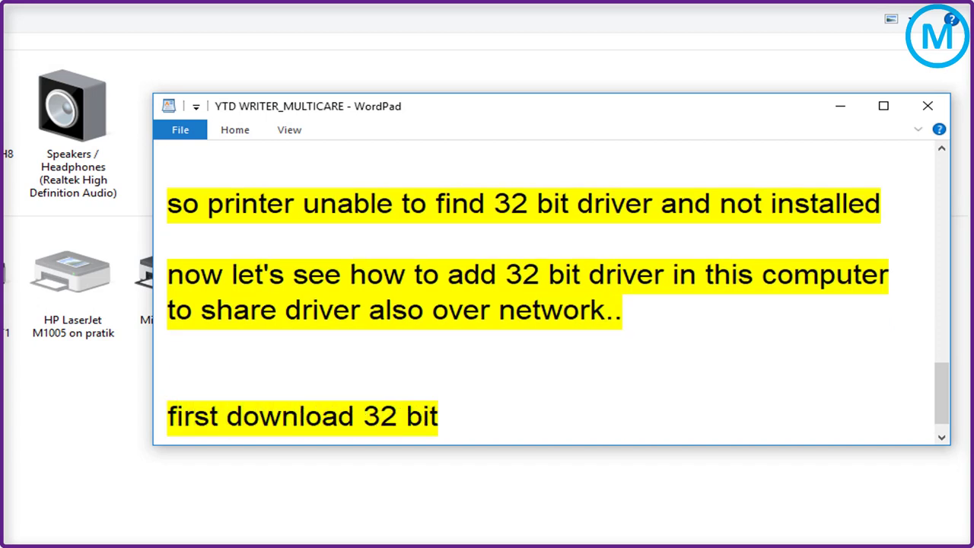
type(" driver of ")
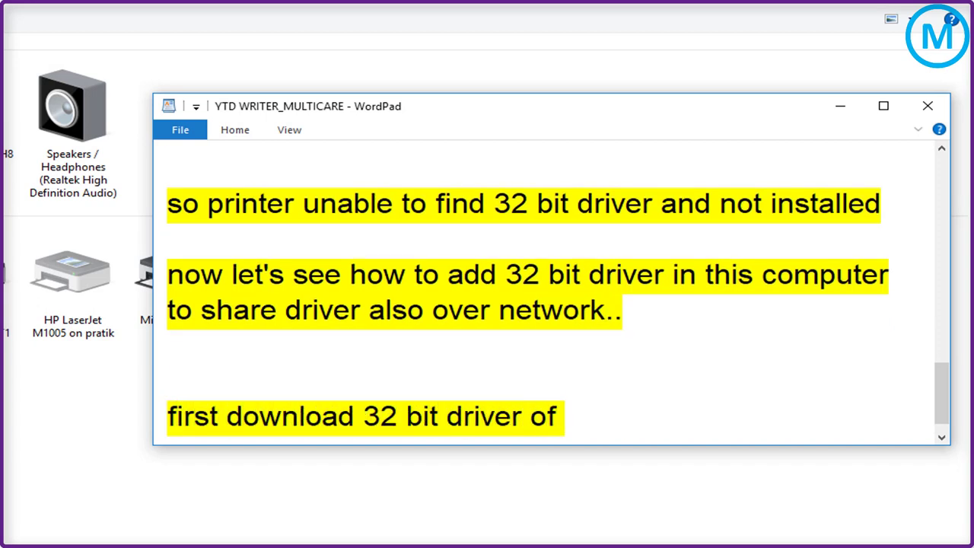
type("your printer...")
key("Return")
key("Return")
Add the note lines "i have allready downloaded..." and "see", separated by a blank line.
type("i have allready i")
key("BackSpace")
type("downloaded")
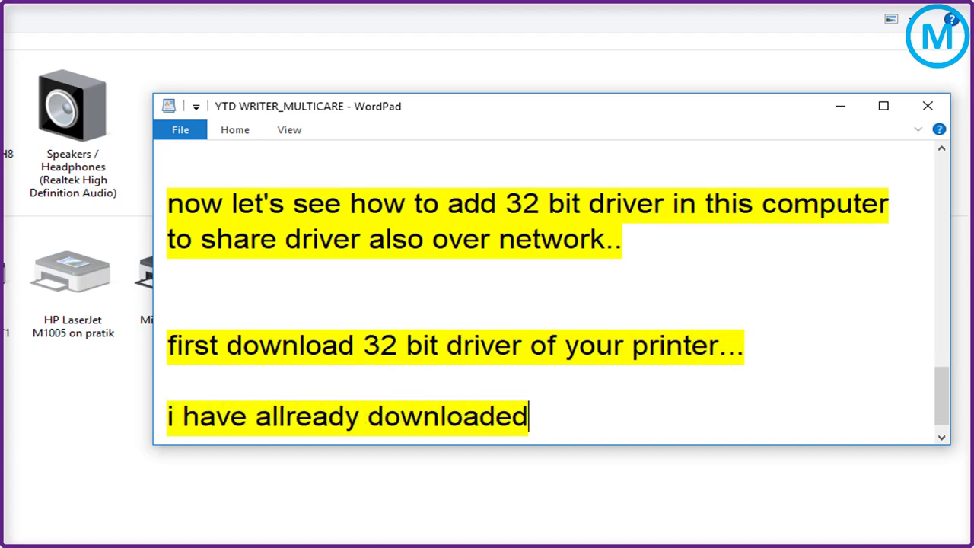
type("...")
key("Return")
key("Return")
type("see")
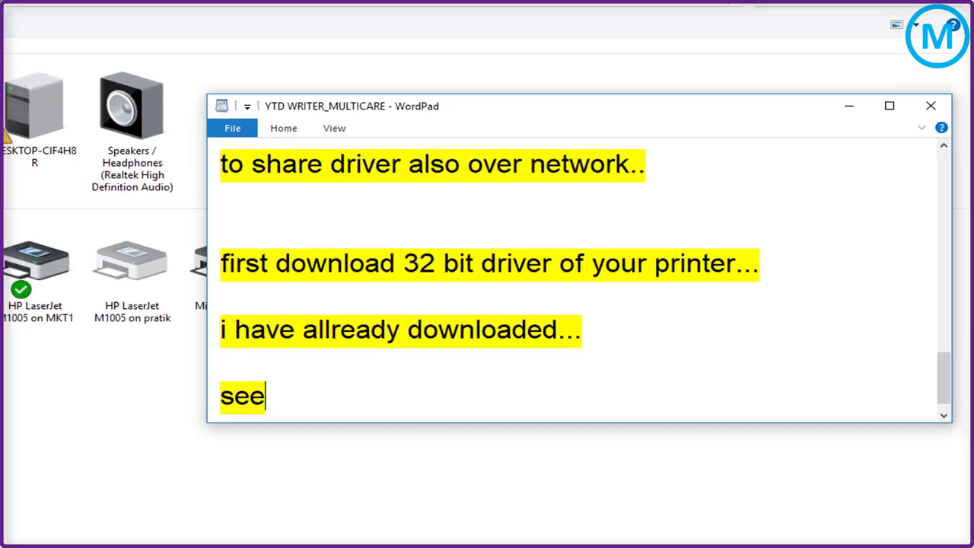
Bring the Devices and Printers window forward and minimize it.
left_click(662, 30)
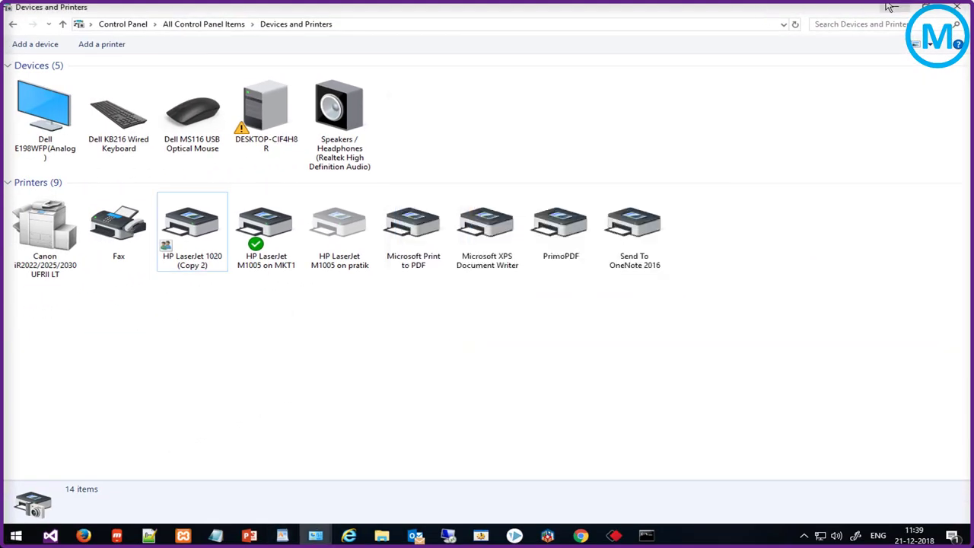
left_click(892, 7)
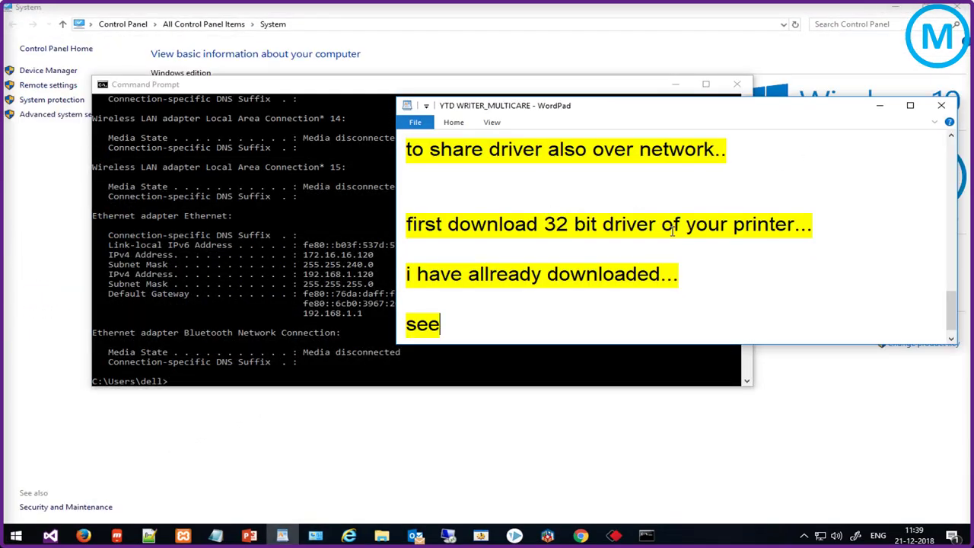
Show the desktop, open the "drivers HP 1020" folder and select the lj1018_1020_1022-HB-pnp-win32-en driver file.
key("super+d")
left_click_drag(566, 221, 431, 95)
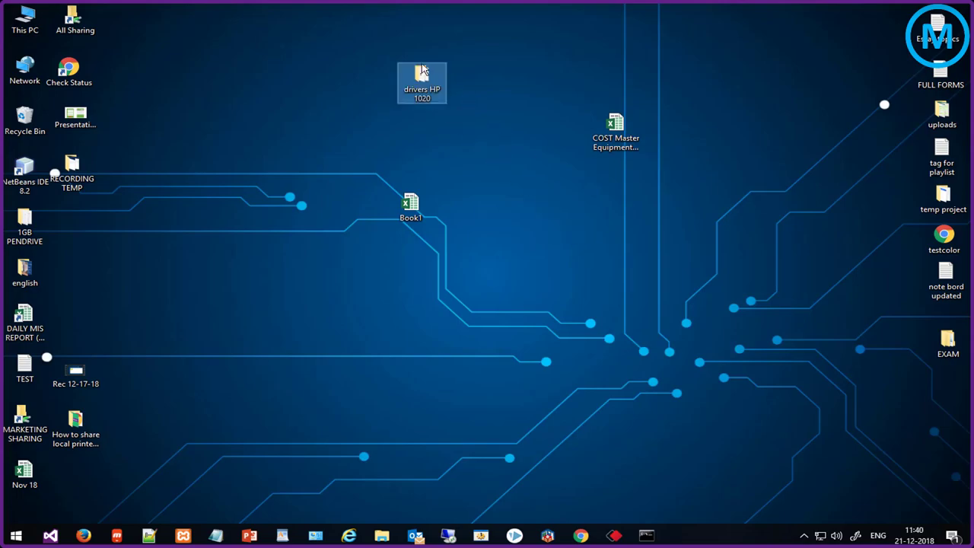
double_click(431, 85)
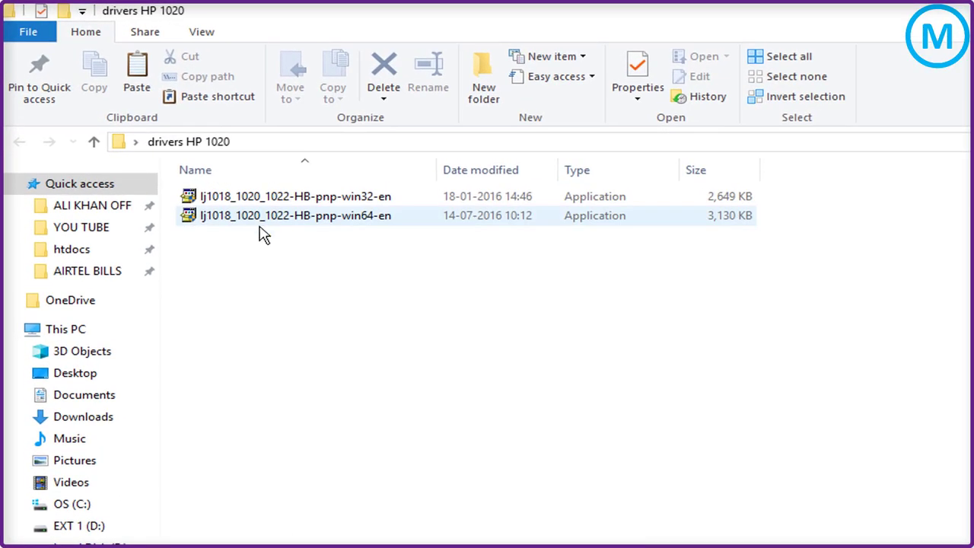
left_click(349, 218)
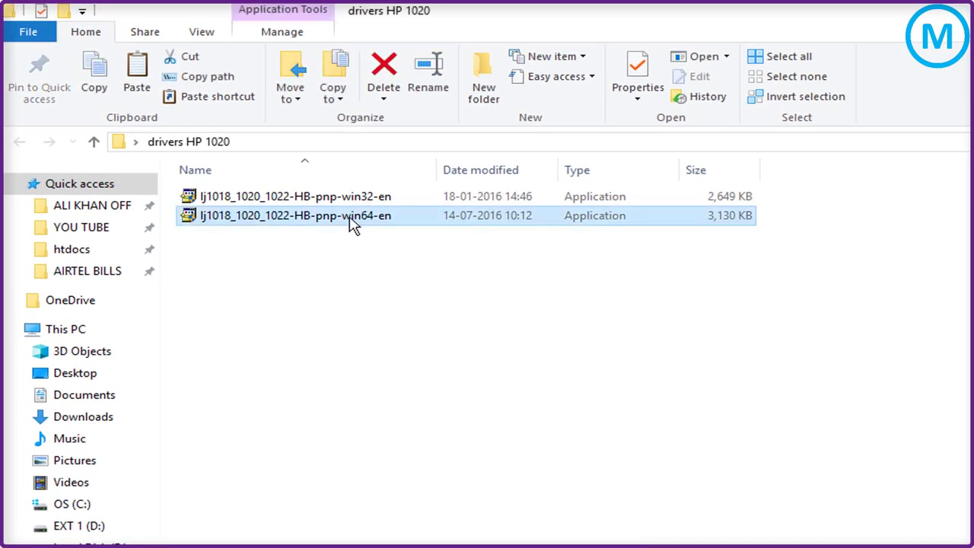
left_click(347, 202)
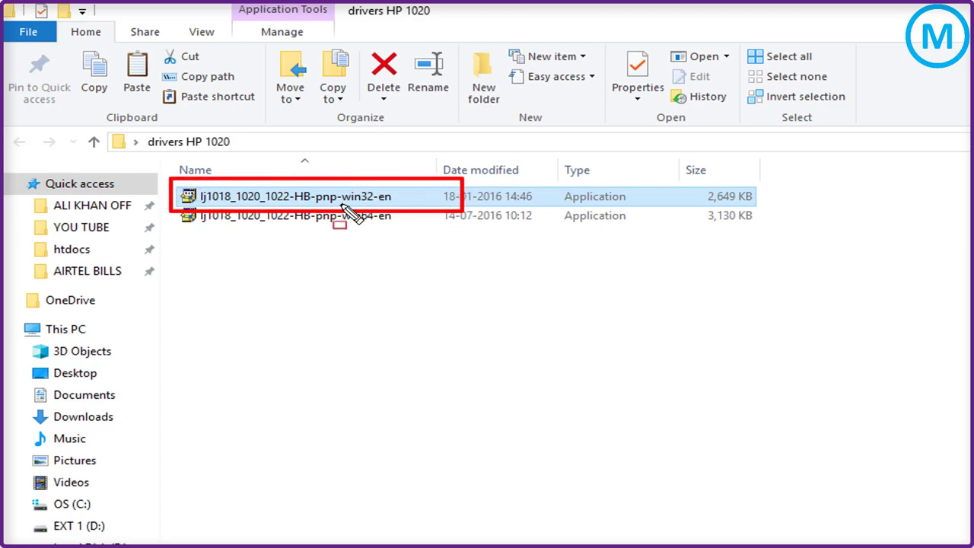
Switch back to the WordPad notes and add the line "now extract it...." after a blank line.
key("alt+Tab")
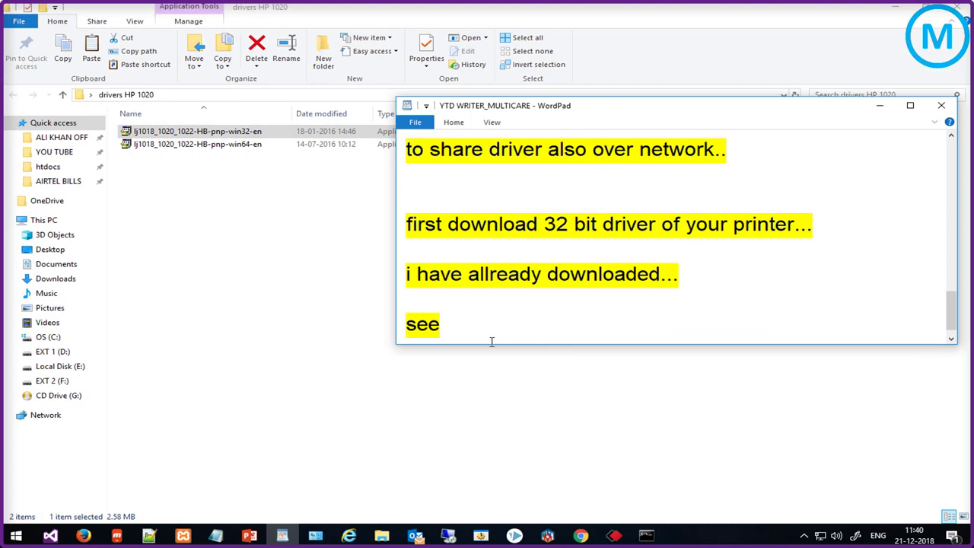
key("Return")
key("Return")
type("now")
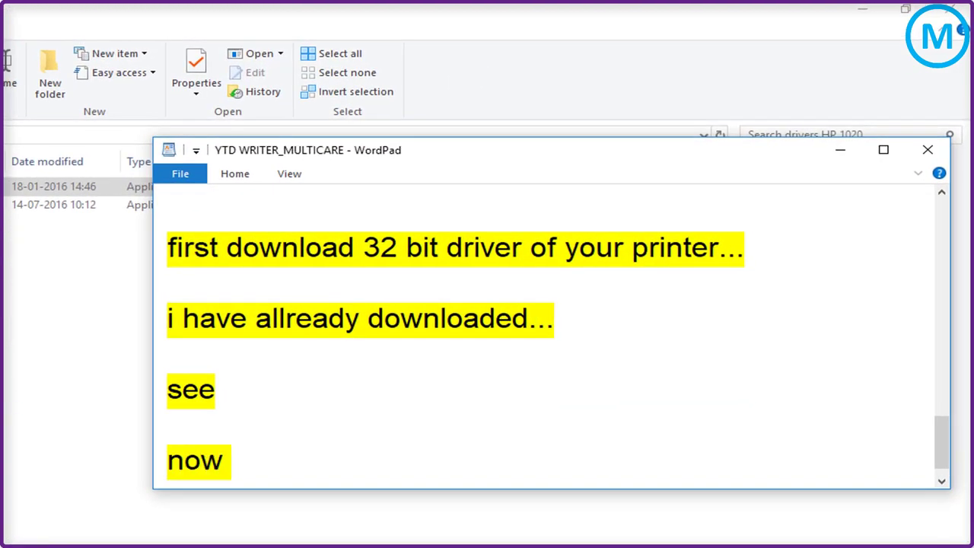
type(" extract it.")
type("...")
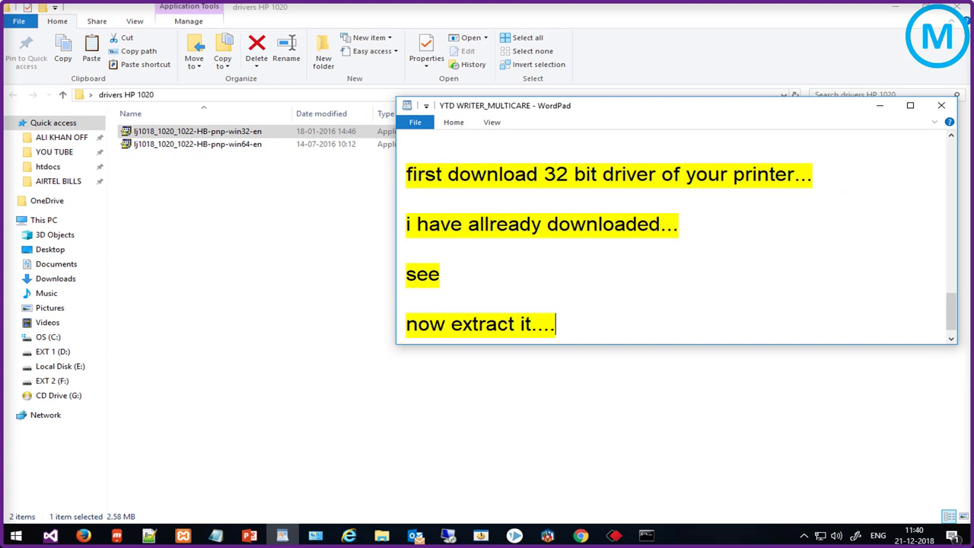
Extract the lj1018_1020_1022-HB-pnp-win32-en driver package directly into the "drivers HP 1020" folder.
left_click(199, 226)
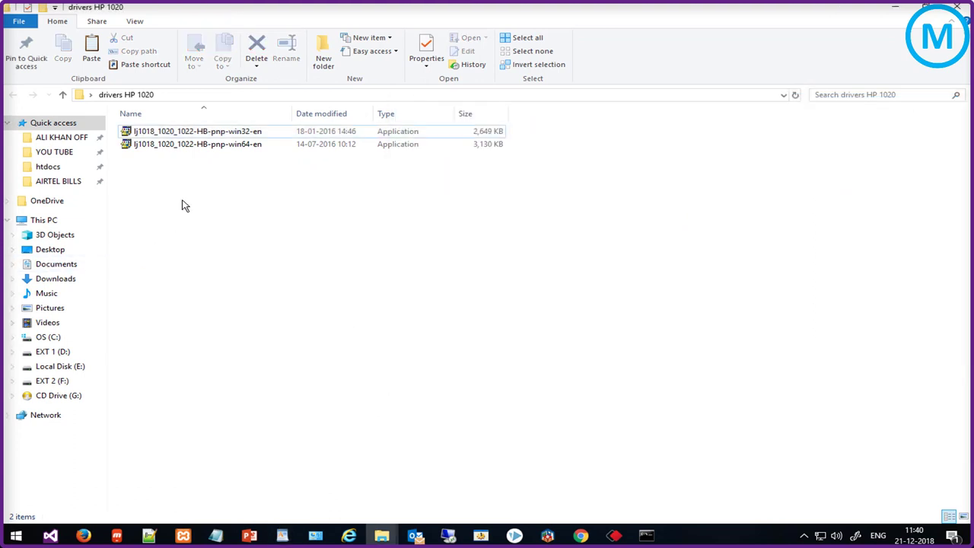
left_click(152, 134)
right_click(152, 137)
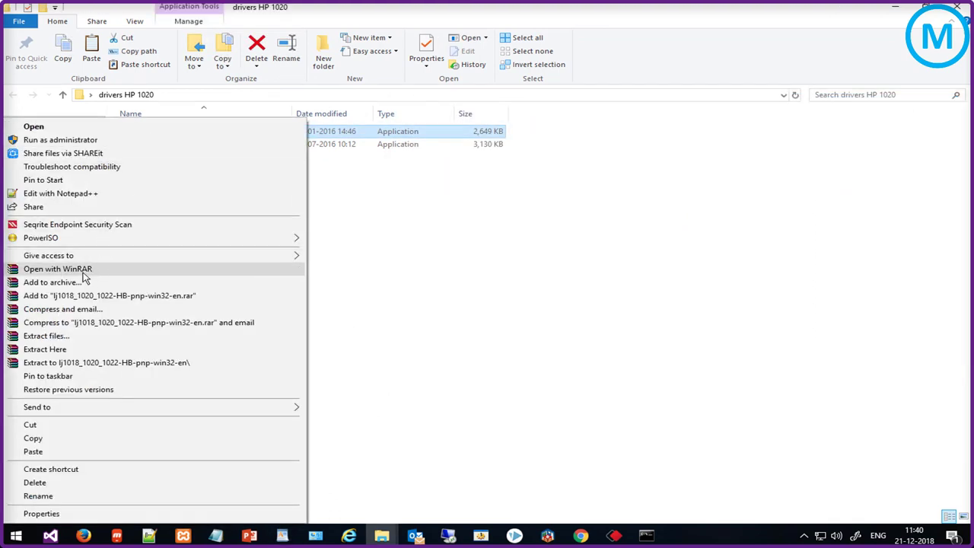
left_click(46, 349)
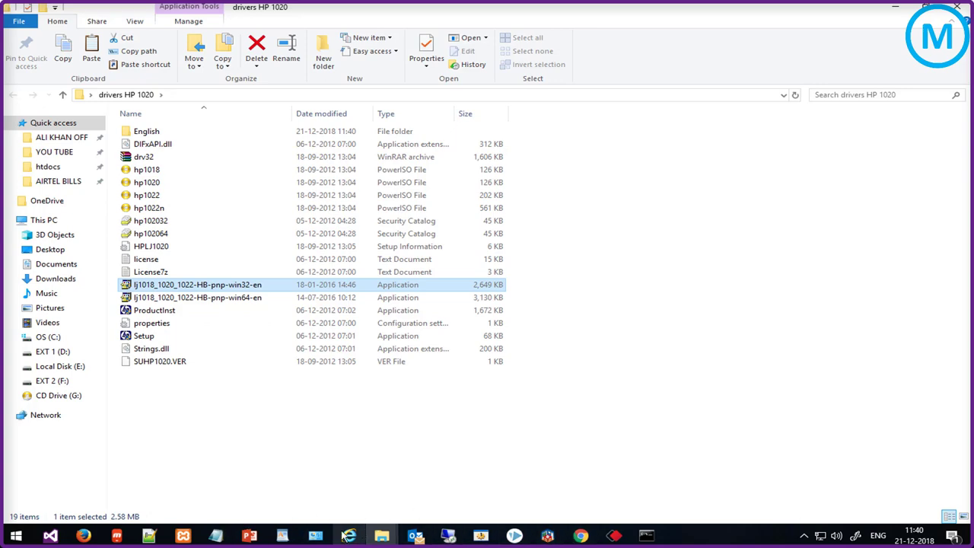
Add the WordPad note lines "now go to device and printers", "and follow my steps" and "see".
left_click(282, 535)
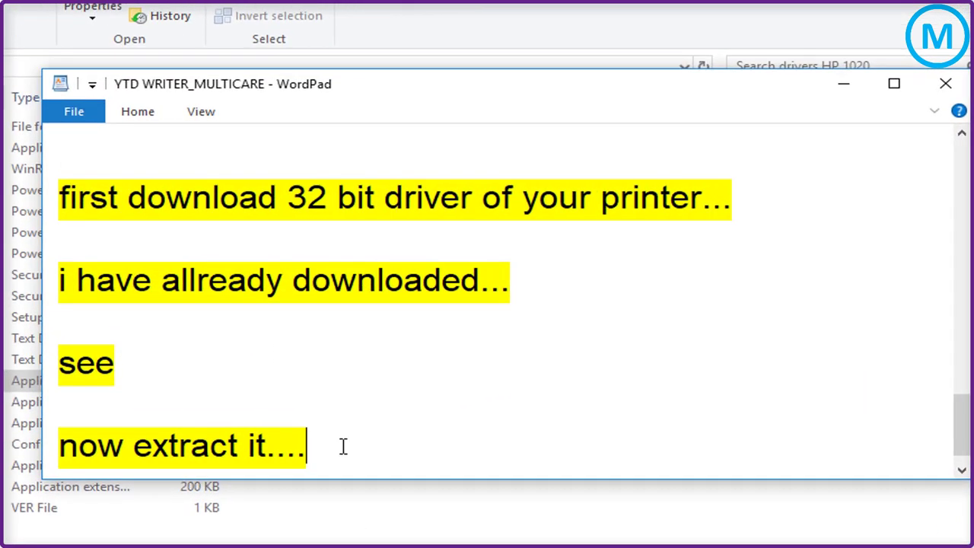
key("Return")
key("Return")
type("now go to devie")
key("BackSpace")
type("ce and printers")
key("Return")
key("Return")
type("and follow my steps")
key("Return")
type("see")
Switch to Devices and Printers, open the printer properties of HP LaserJet 1020 (Copy 2) and move the dialog clear of the printer.
left_click(315, 535)
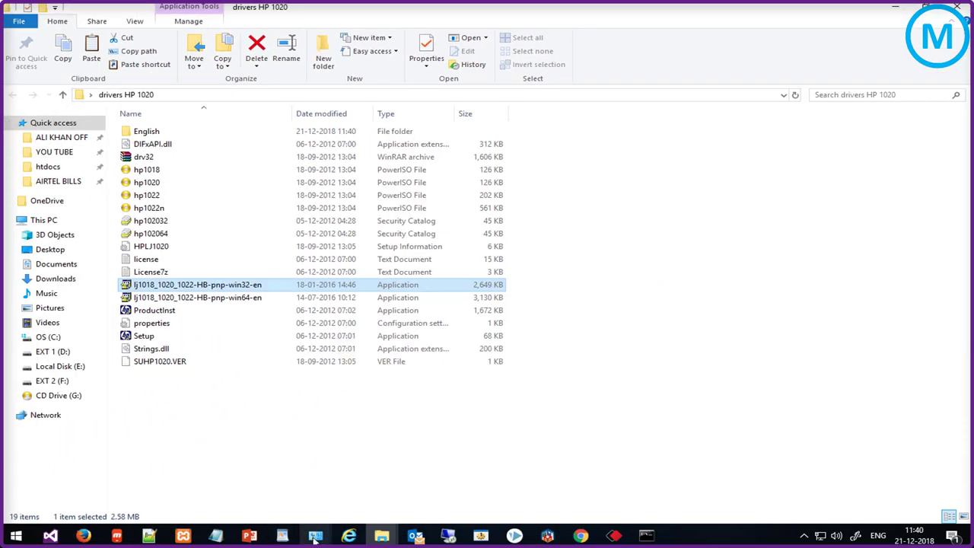
left_click(365, 493)
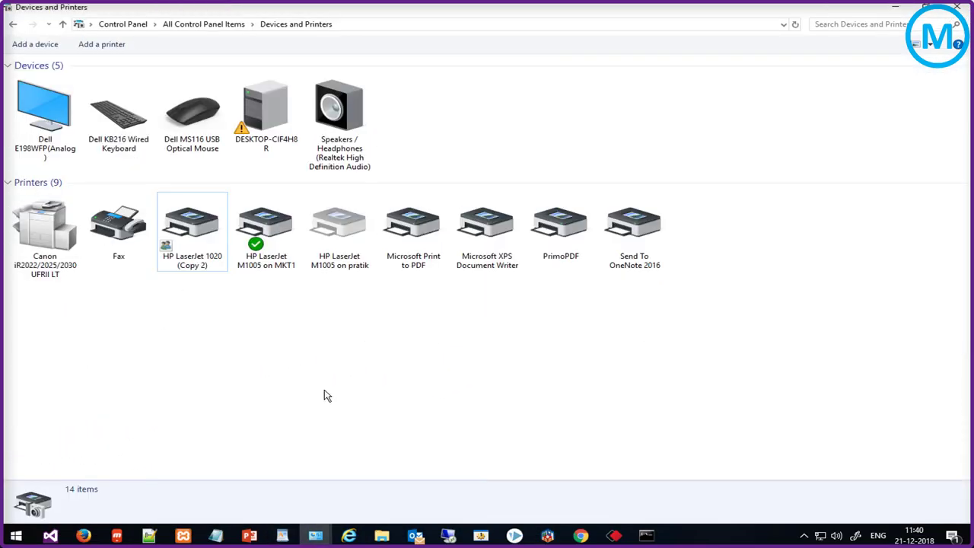
left_click(207, 236)
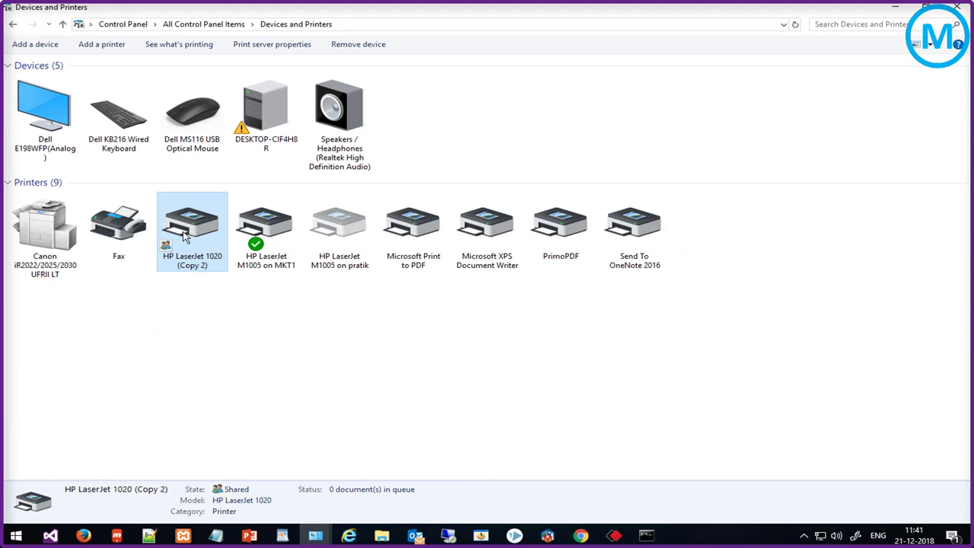
right_click(184, 237)
left_click(121, 288)
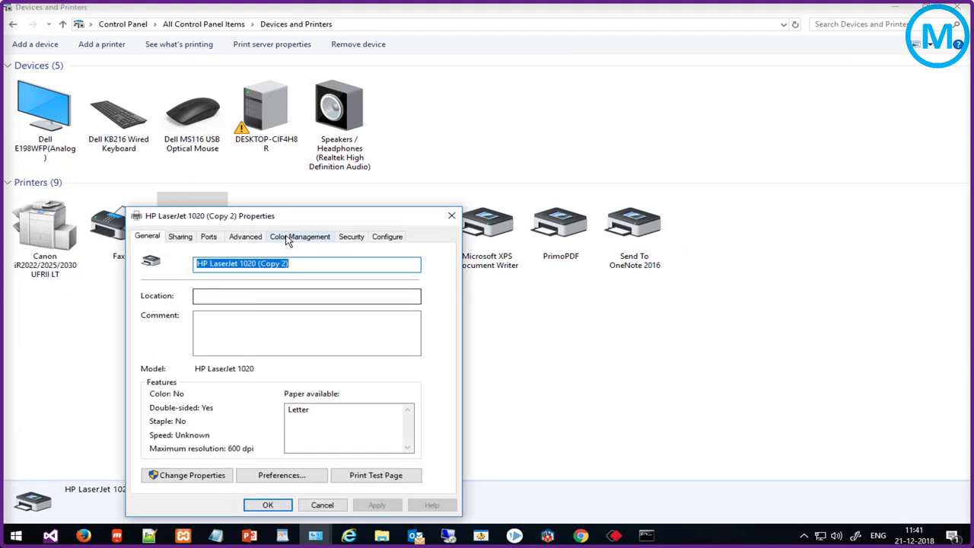
left_click_drag(244, 221, 479, 164)
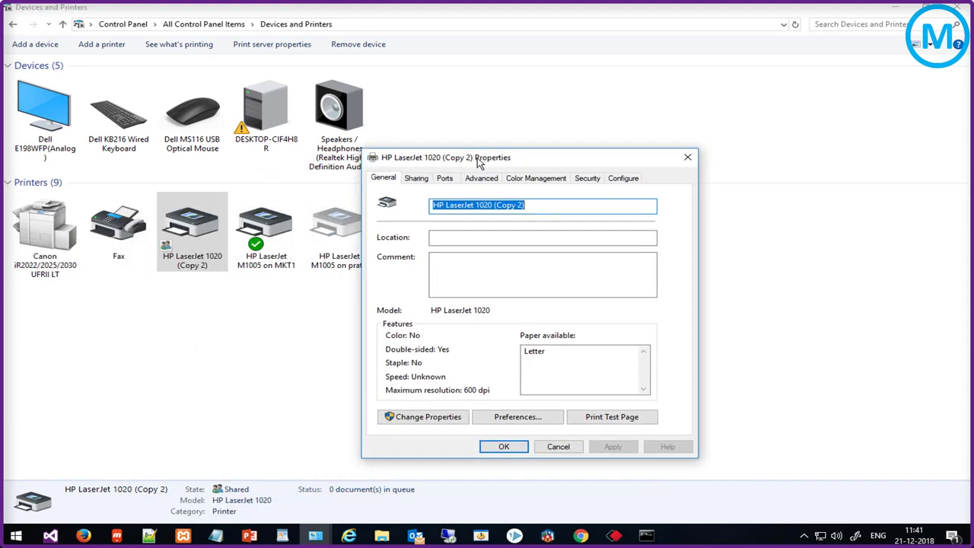
Unlock the printer's sharing options and request the additional x86 Type 3 - User Mode driver.
left_click(417, 180)
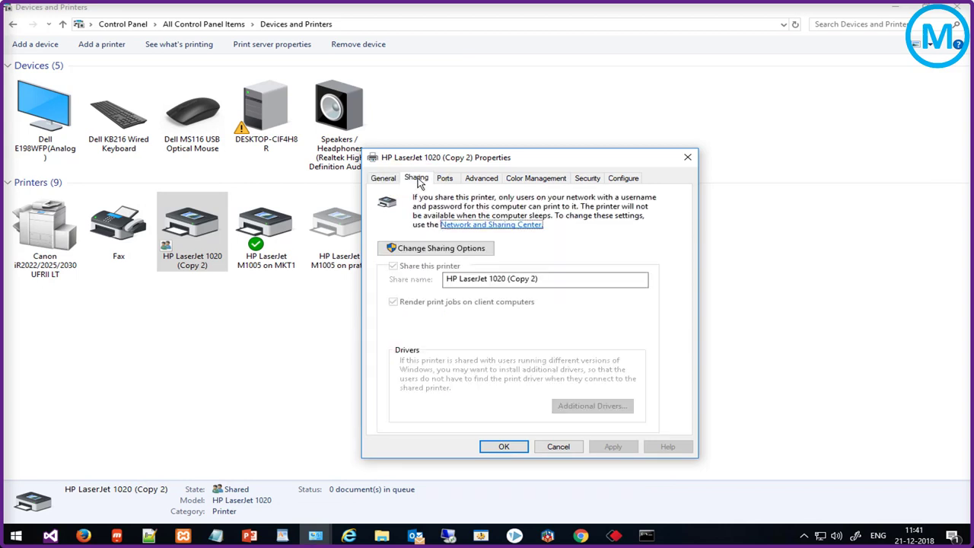
left_click(435, 248)
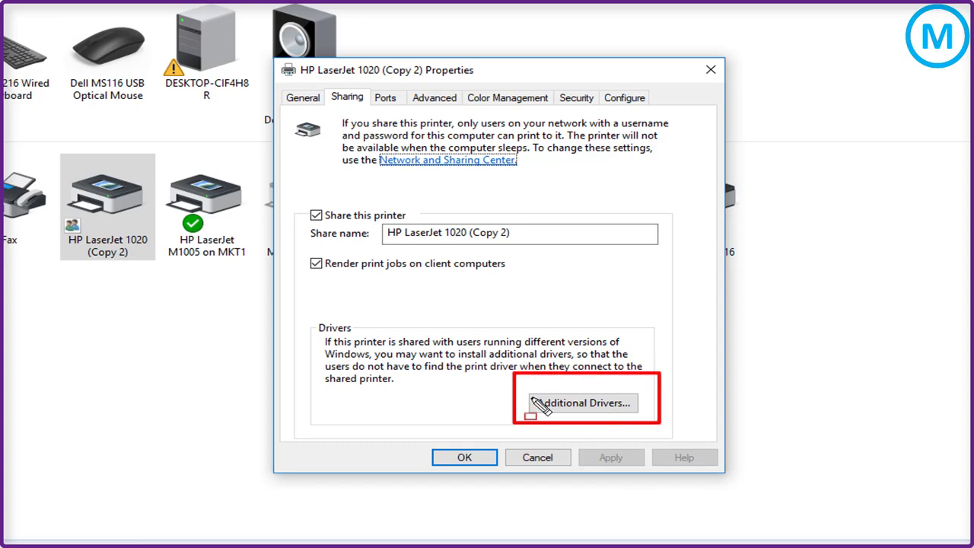
left_click(580, 402)
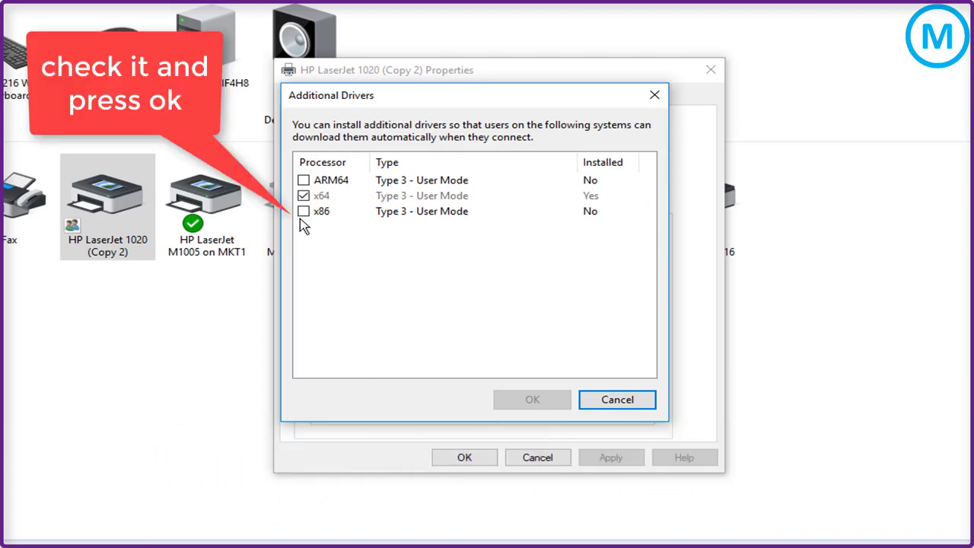
left_click(304, 212)
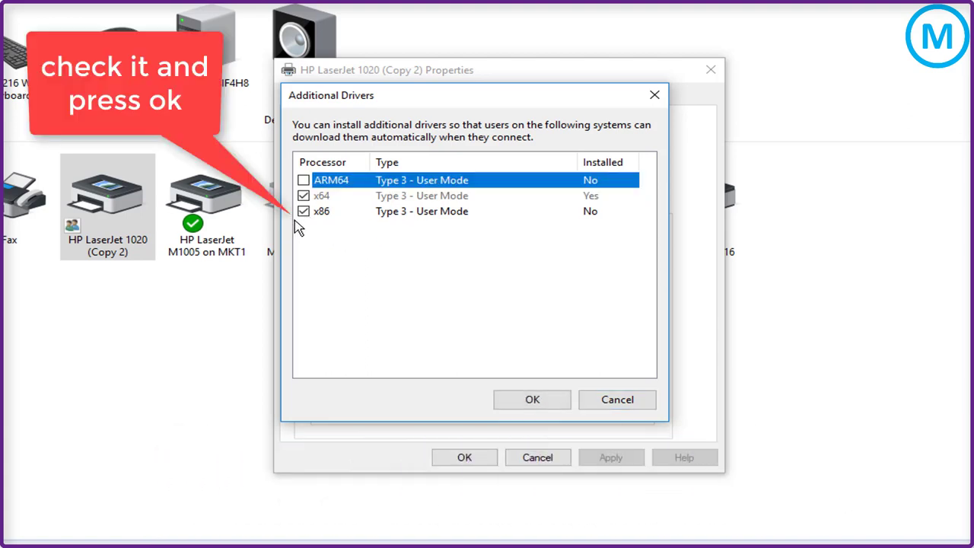
left_click(528, 399)
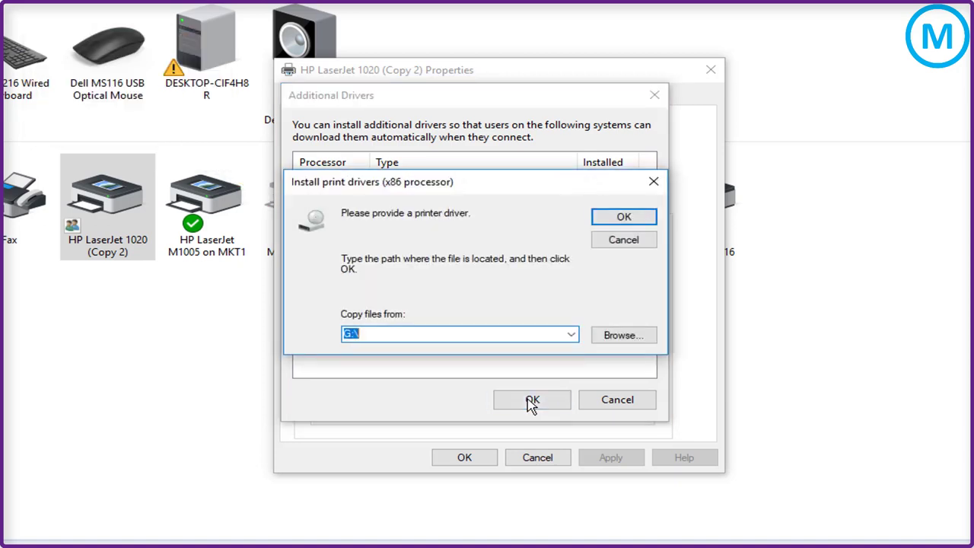
Install the x86 print driver using the HPLJ1020 setup information file from the "drivers HP 1020" folder on the Desktop.
left_click_drag(446, 184, 452, 89)
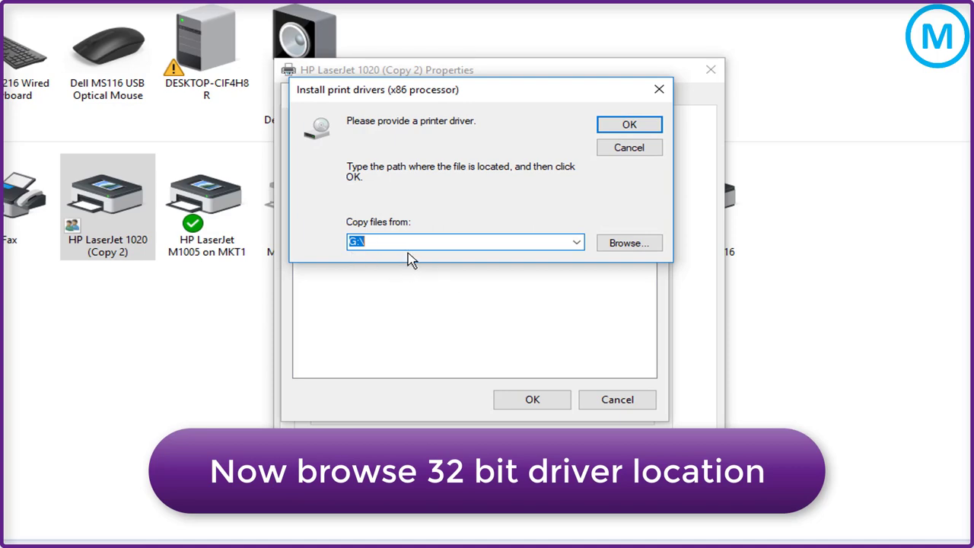
left_click(626, 243)
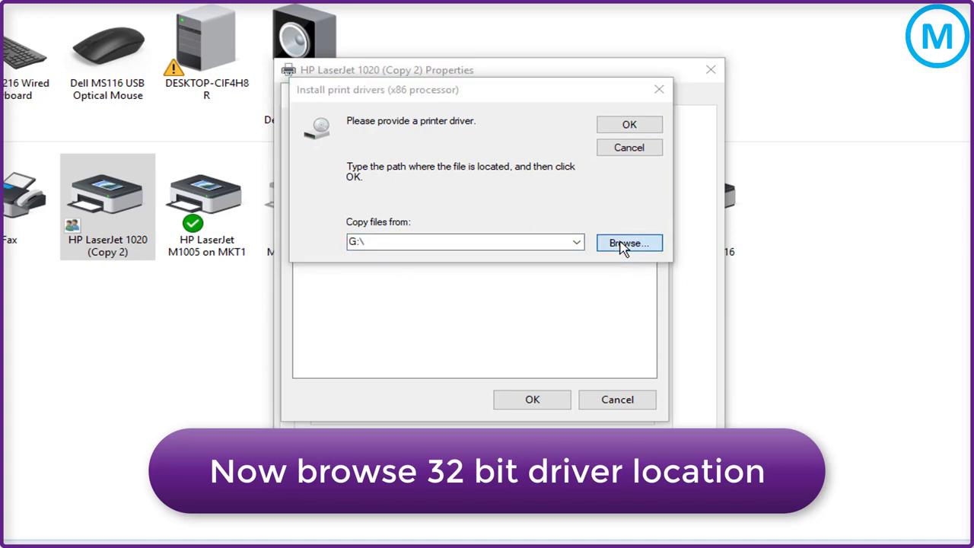
left_click(342, 236)
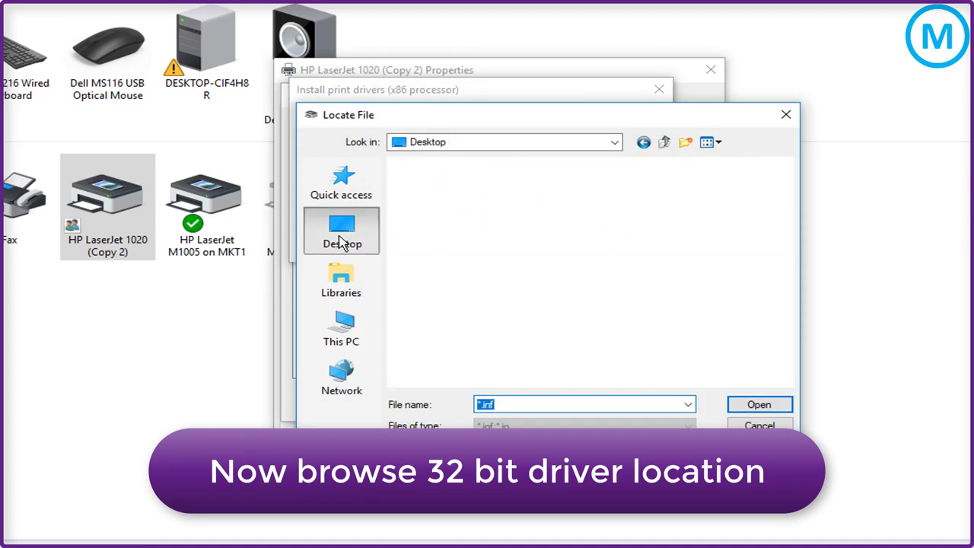
scroll(563, 334, "down", 5)
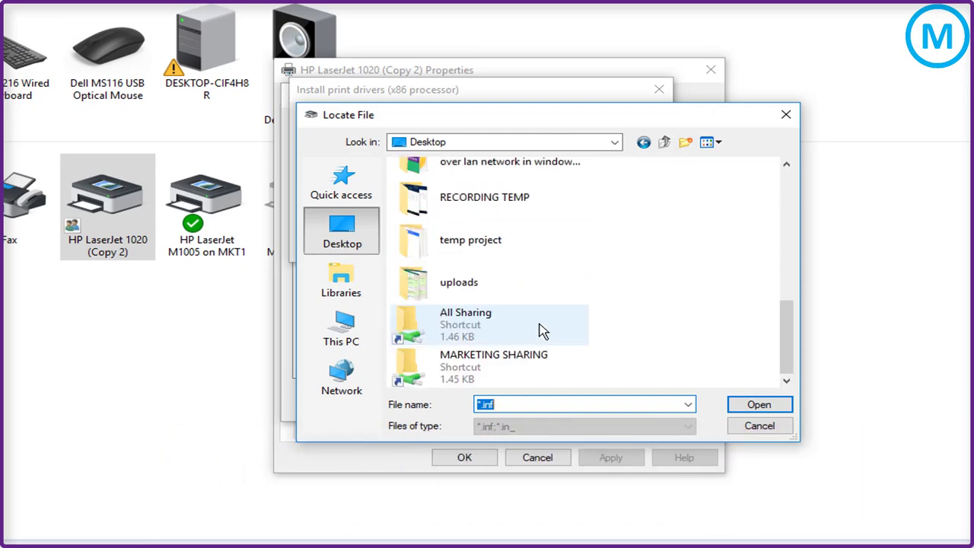
scroll(541, 331, "up", 2)
scroll(540, 330, "up", 2)
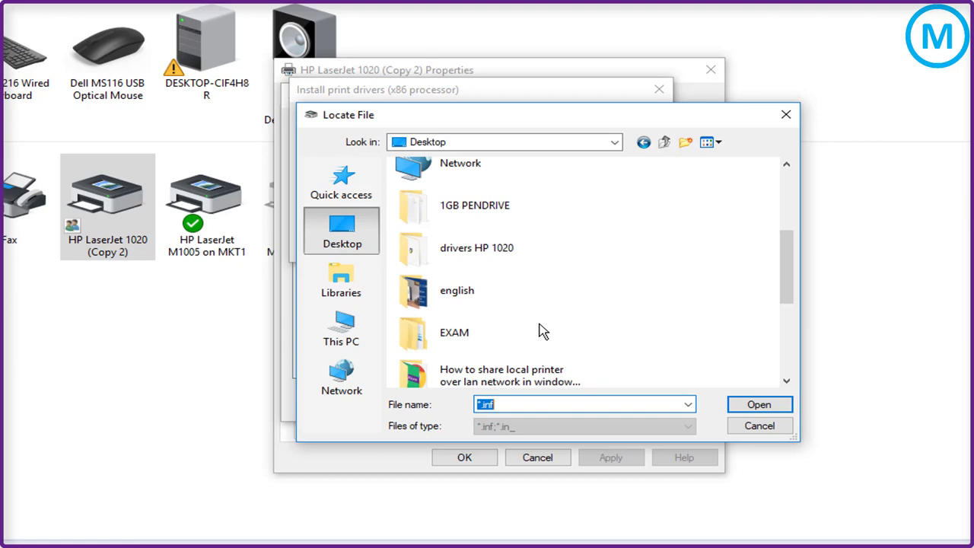
left_click(533, 263)
double_click(478, 263)
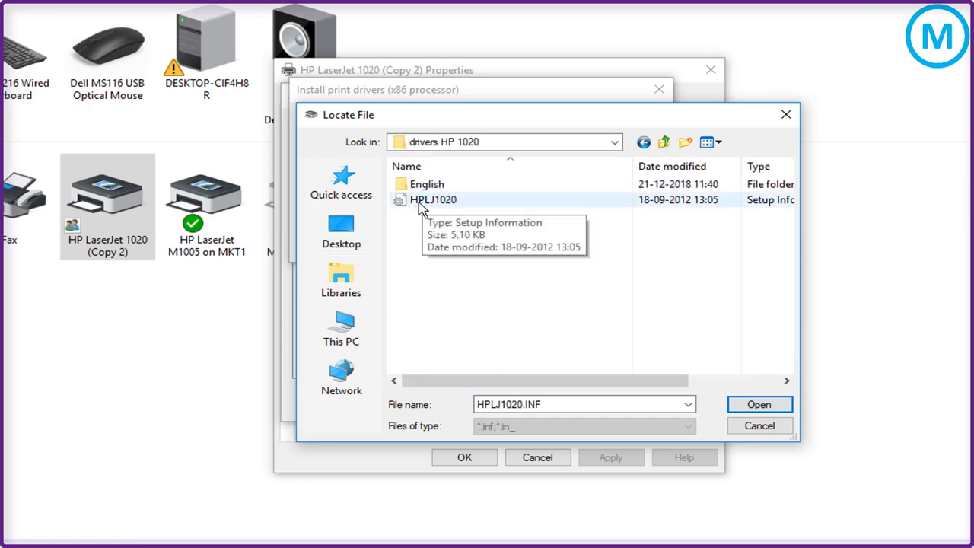
left_click(437, 203)
left_click(753, 402)
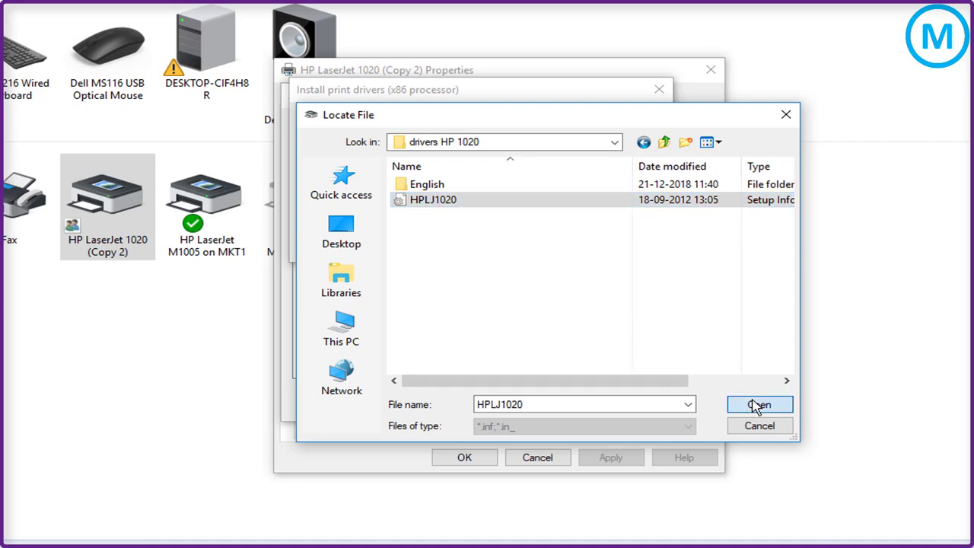
left_click(628, 130)
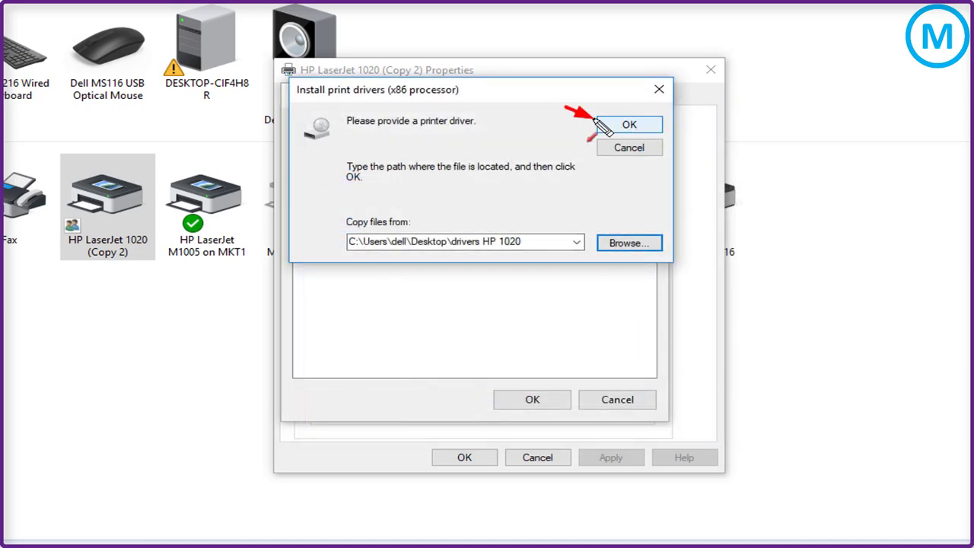
left_click(629, 127)
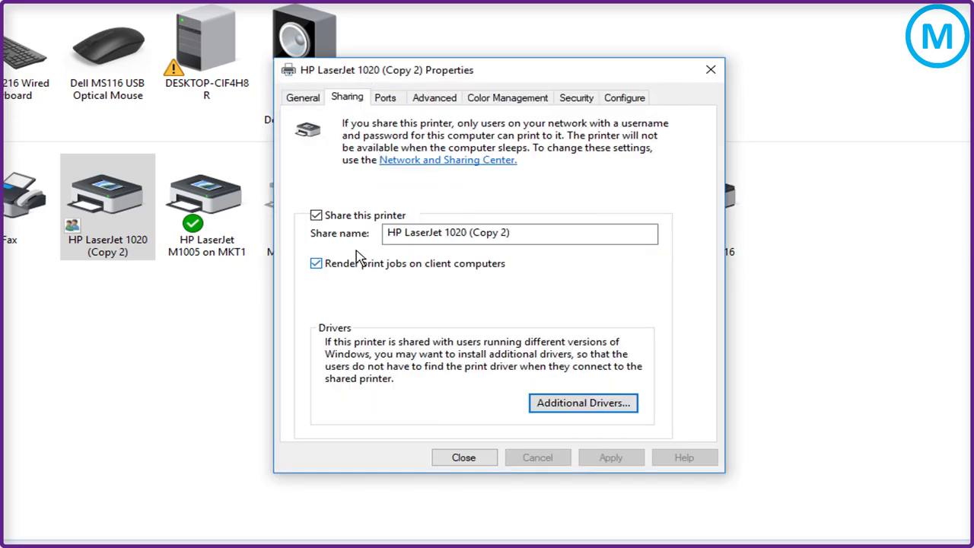
Check the installed status of the x64 and x86 drivers in the additional drivers list, then close the printer properties.
left_click(584, 405)
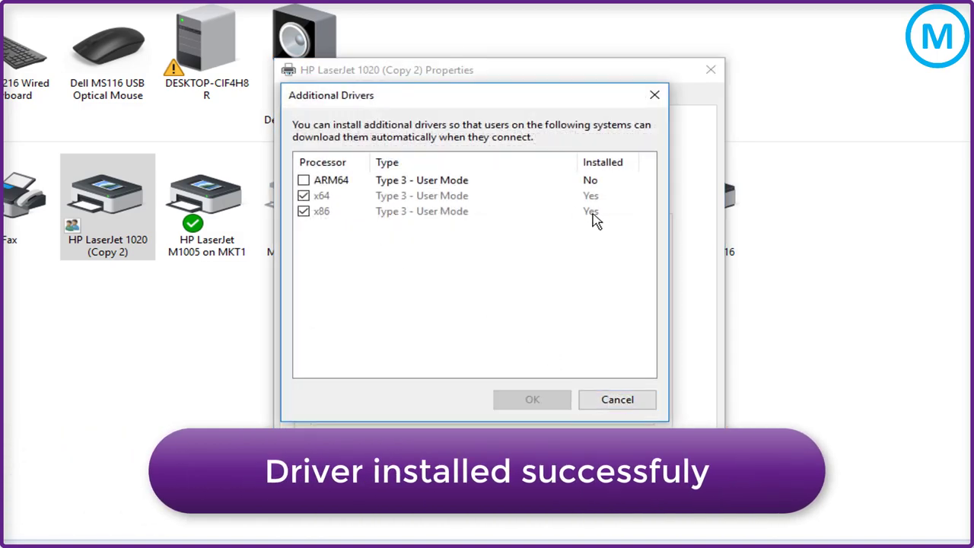
mouse_move(280, 181)
left_mouse_down()
mouse_move(298, 221)
mouse_move(682, 226)
left_mouse_up()
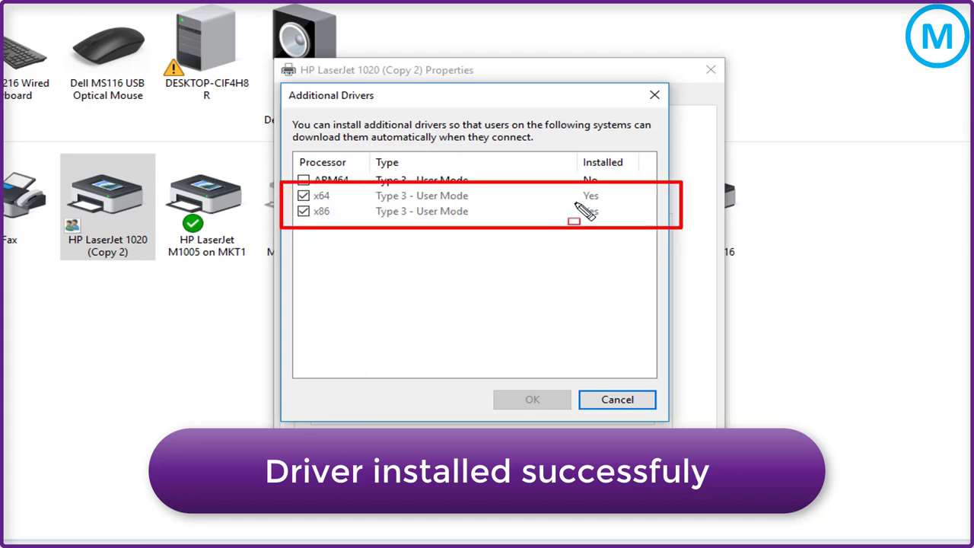
left_click_drag(572, 179, 614, 228)
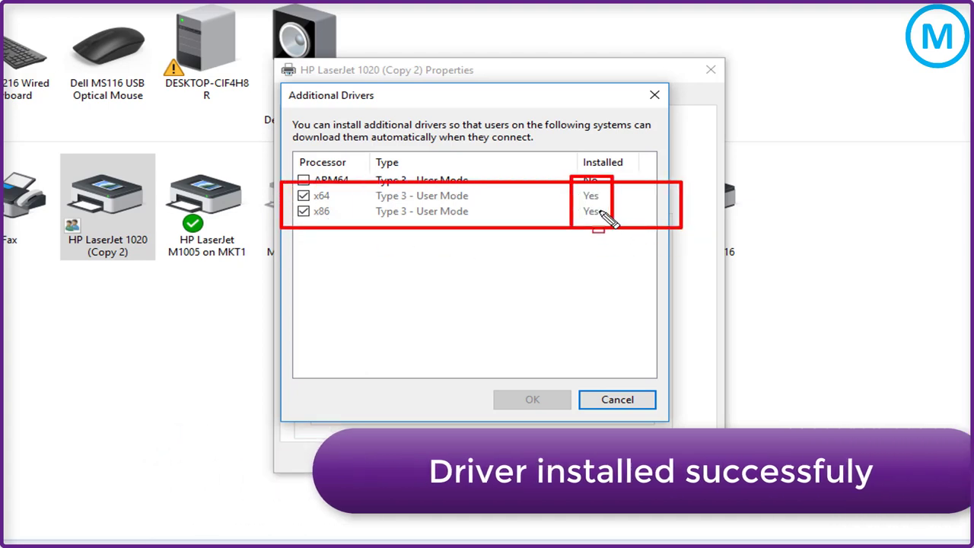
left_click(632, 399)
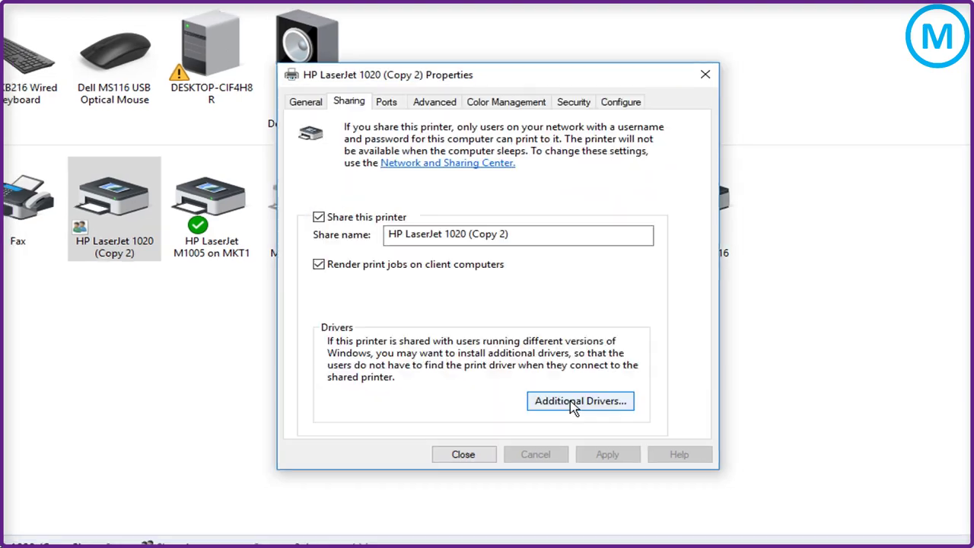
left_click(457, 420)
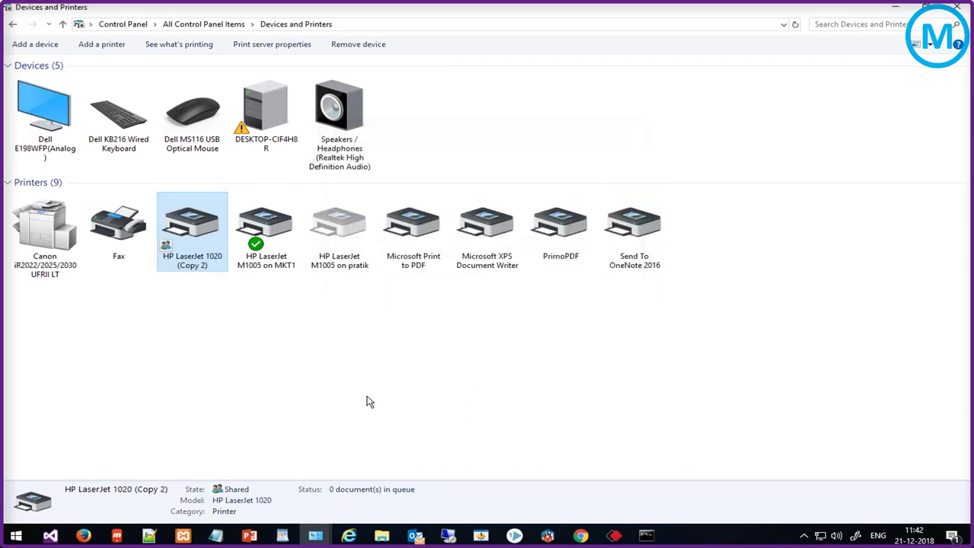
Switch to the YTD WRITER_MULTICARE document in WordPad and add the line "so additional driver 32 bit is installed..." after a blank line.
left_click(281, 536)
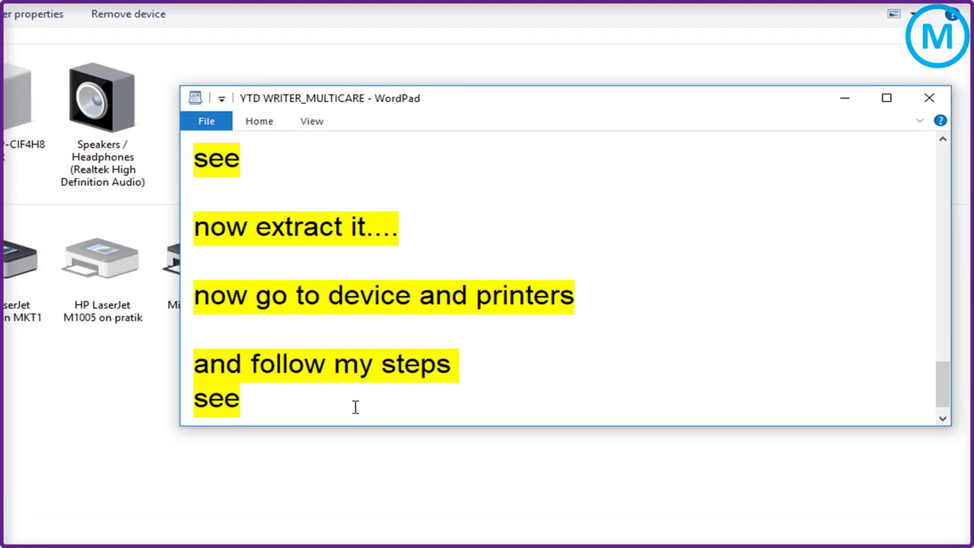
key("Return")
key("Return")
type("so additi")
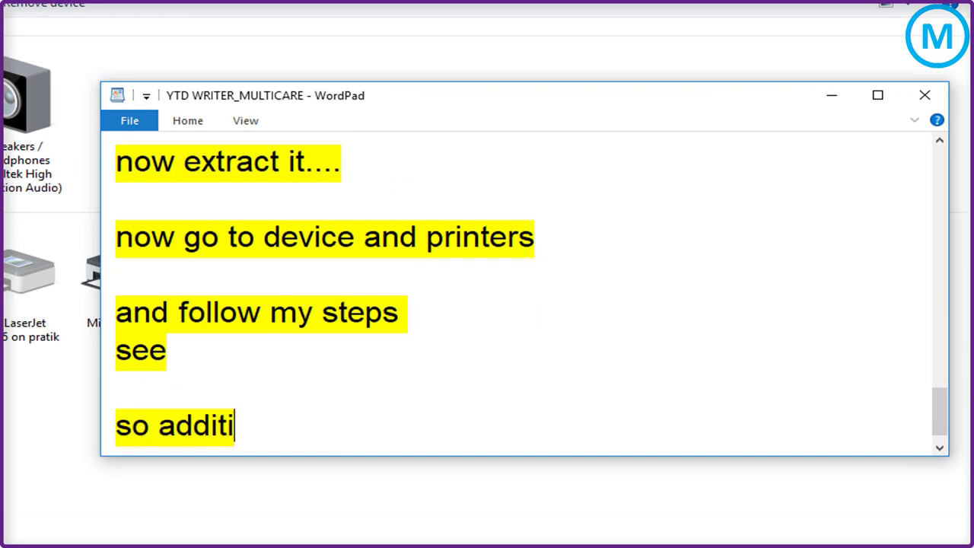
type("onal driver 32 bit is installed...")
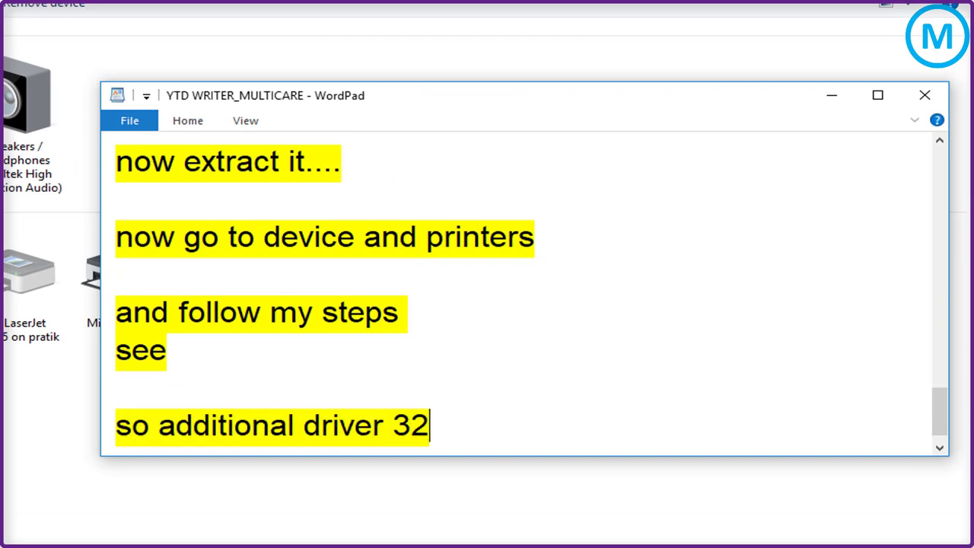
Add the paragraph "now it is able to installed in both computer 32 bit and 64 bit over lan network" below a blank line.
key("Return")
key("Return")
type("now ")
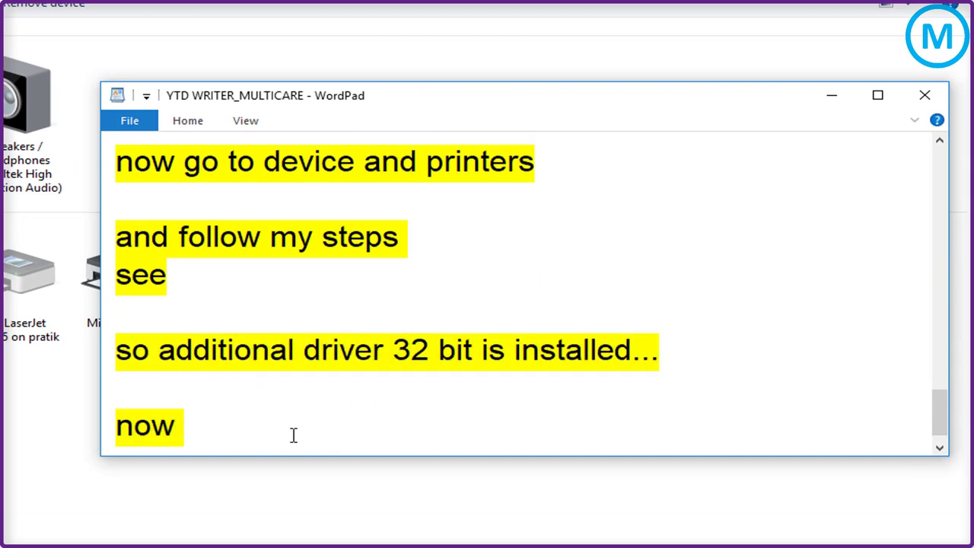
type("it is able to ")
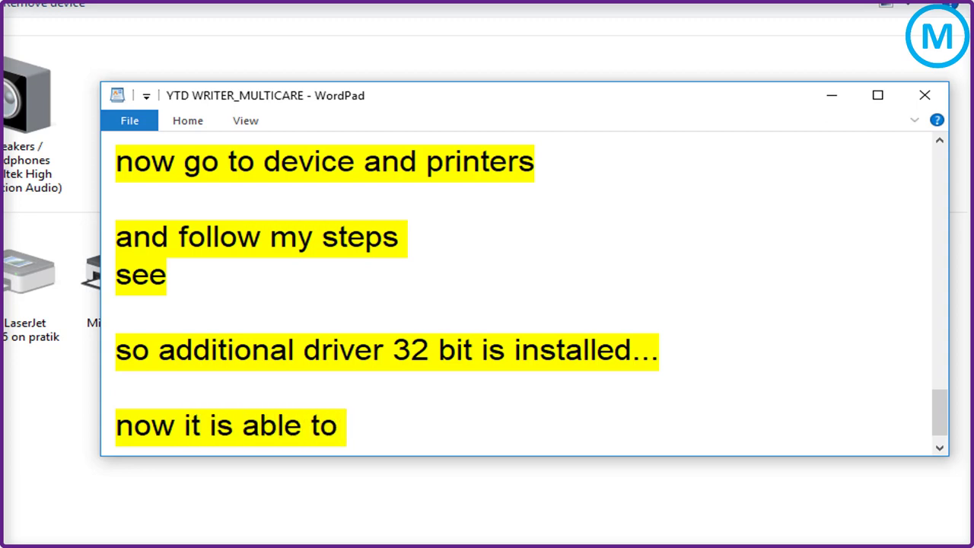
type("installed in both computer ")
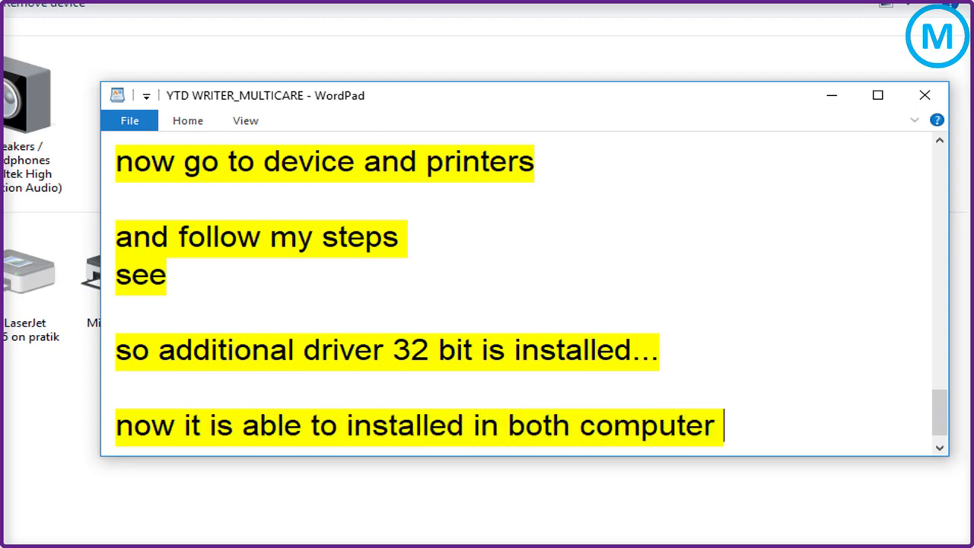
type("32 bit and 64 bit over lan network")
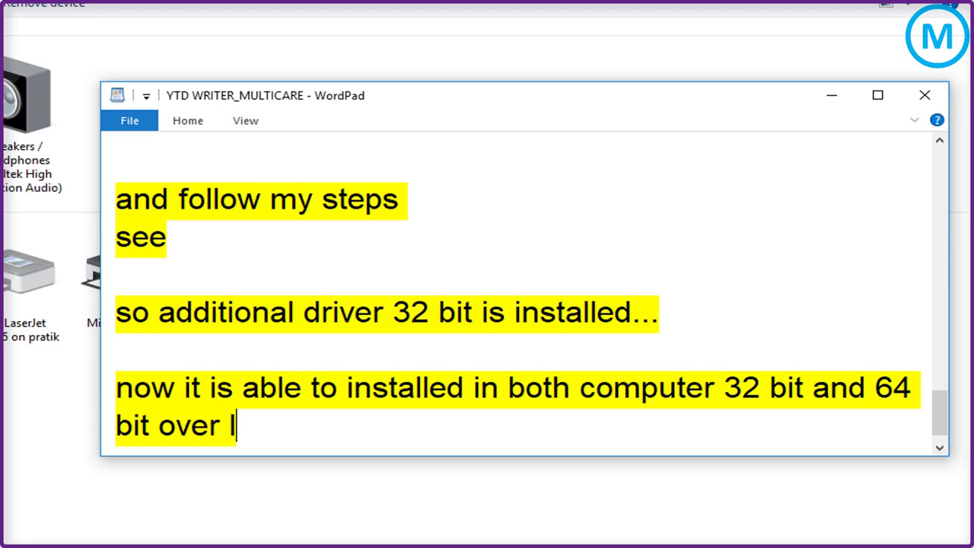
Add the lines "let's again move to another network computer..." and "see" to the notes, each after a blank line.
key("Return")
key("Return")
type("let's ")
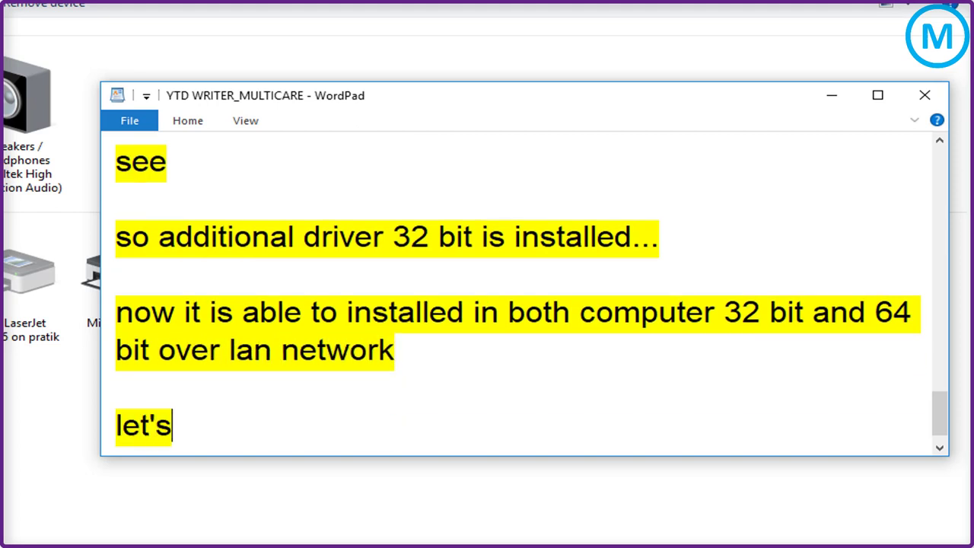
type("again move to ")
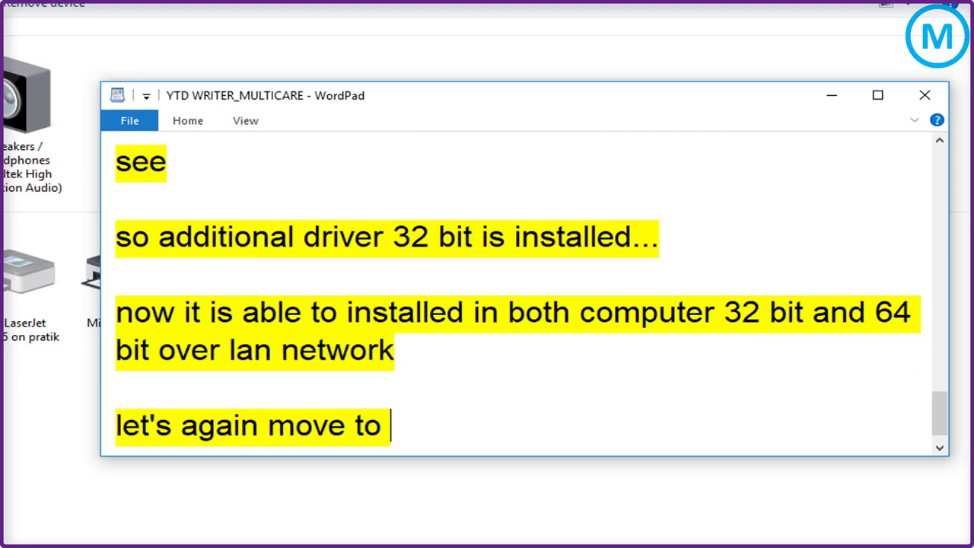
type("another network computer...")
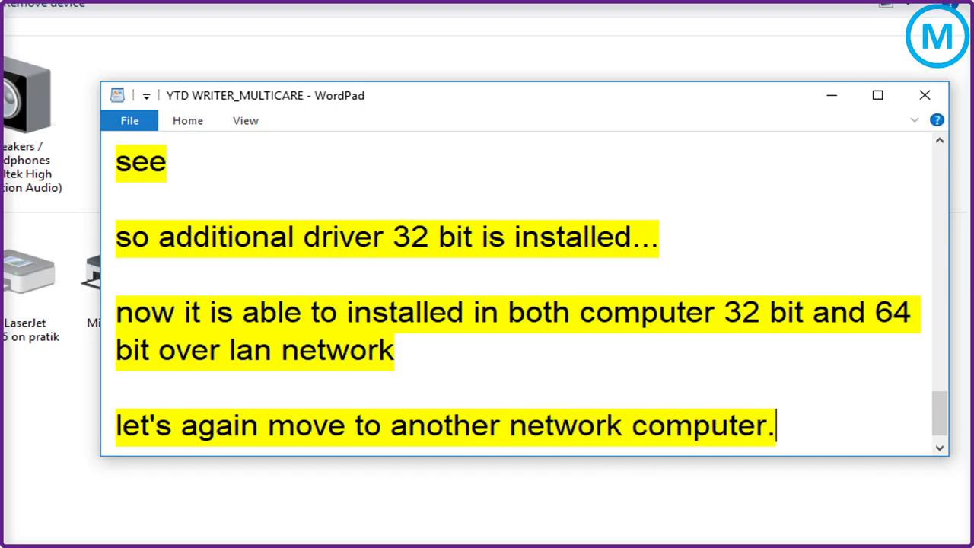
key("Return")
key("Return")
type("see")
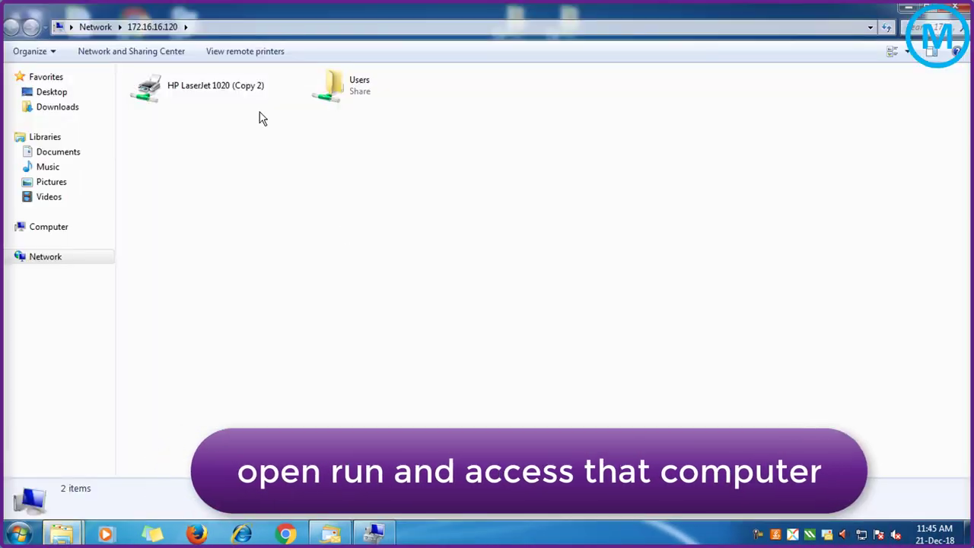
Connect to the shared HP LaserJet 1020 (Copy 2) on 172.16.16.120, installing its driver, and close the refreshed network window.
left_click(164, 93)
right_click(170, 91)
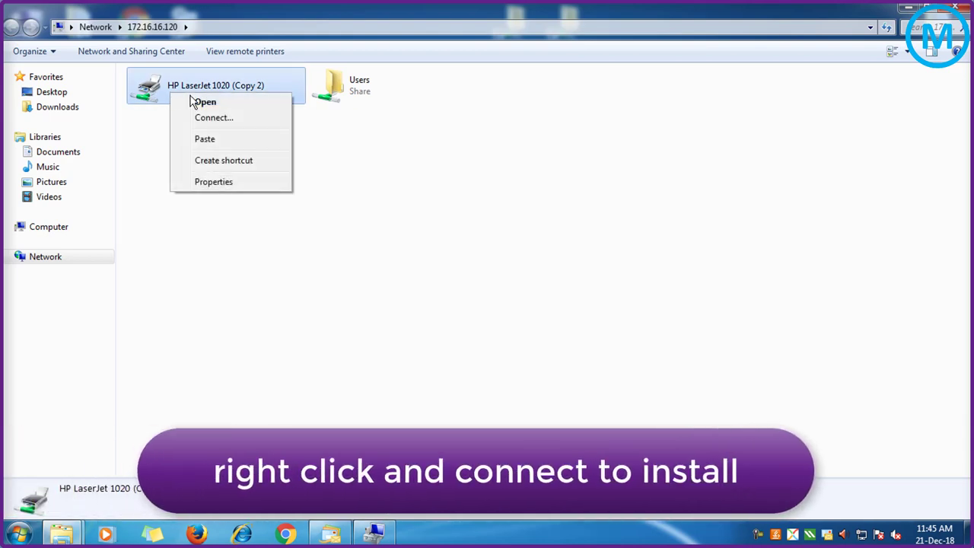
left_click(214, 118)
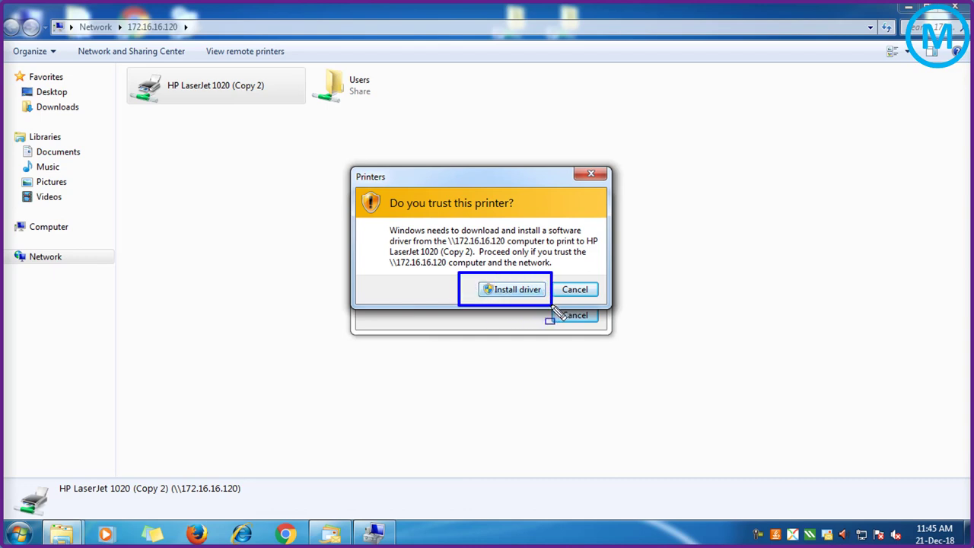
mouse_move(342, 170)
left_mouse_down()
mouse_move(461, 286)
mouse_move(623, 314)
mouse_move(614, 308)
left_mouse_up()
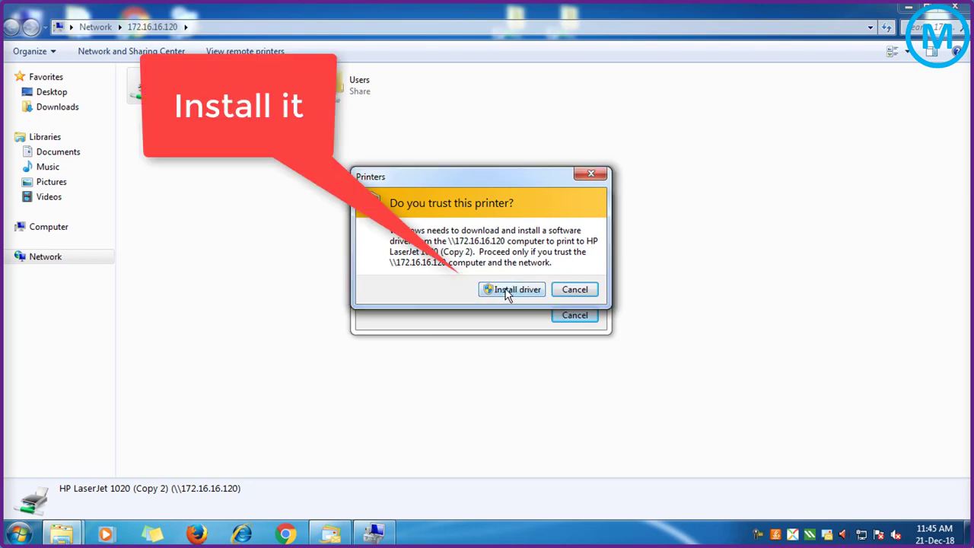
left_click(510, 290)
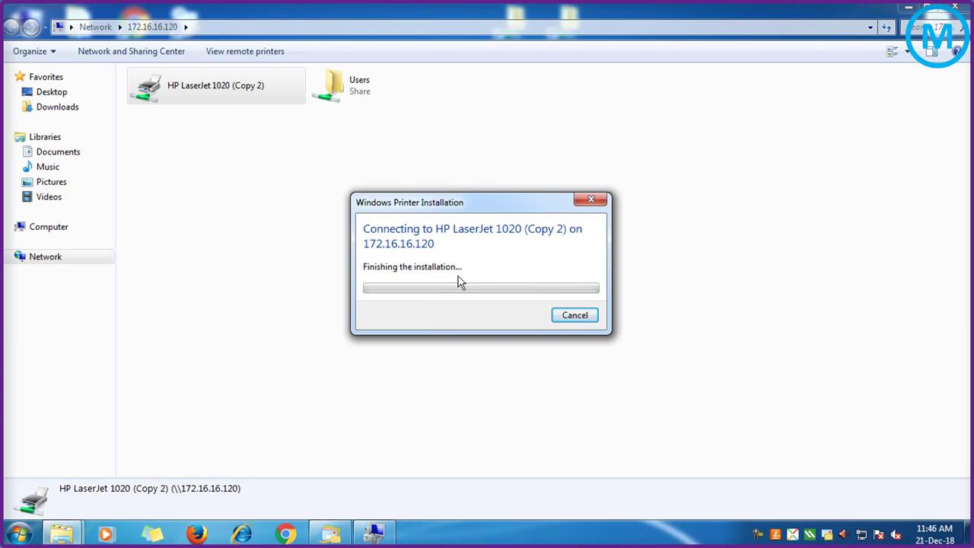
right_click(284, 228)
left_click(326, 277)
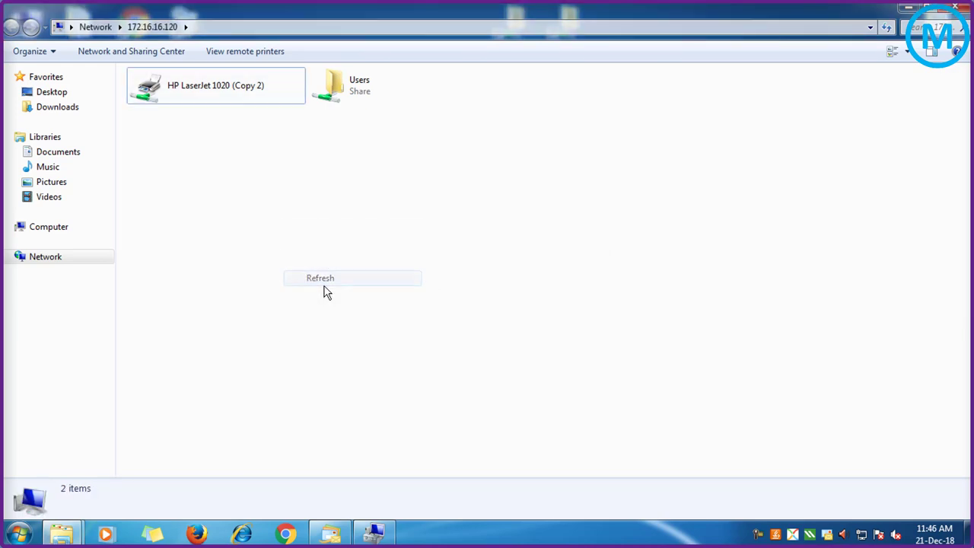
left_click(960, 8)
Check HP LaserJet 1020 (Copy 2) on 172.16.16.120 and its printer properties in Devices and Printers, then close both windows.
left_click(18, 533)
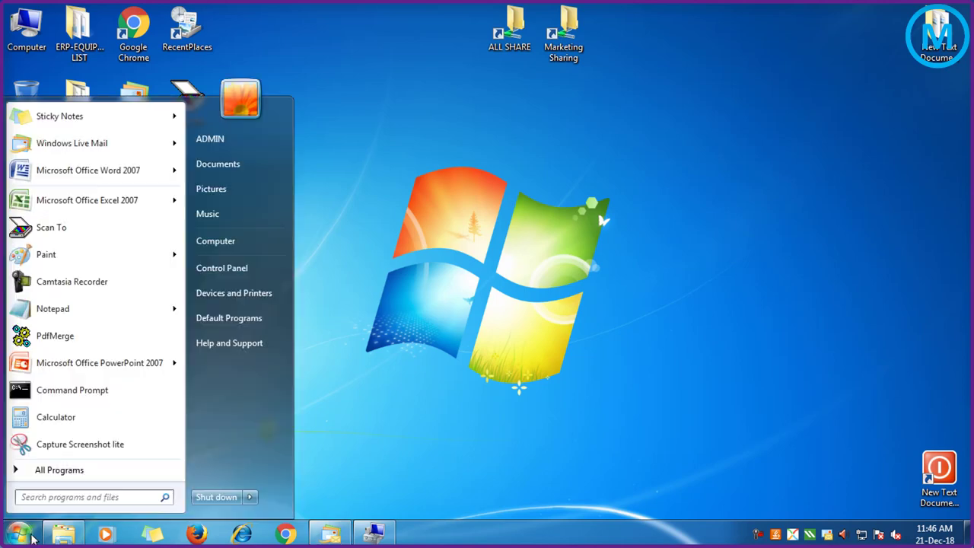
left_click(251, 295)
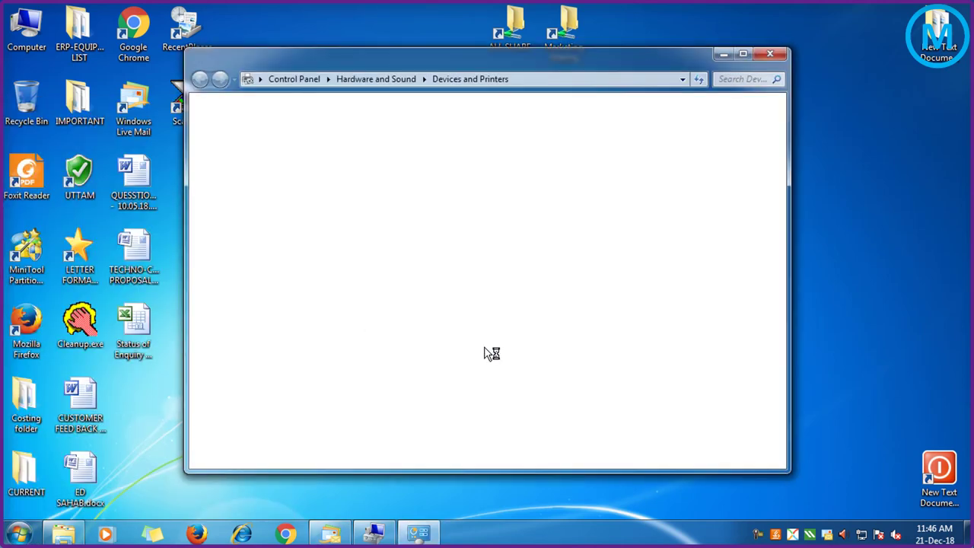
left_click(403, 320)
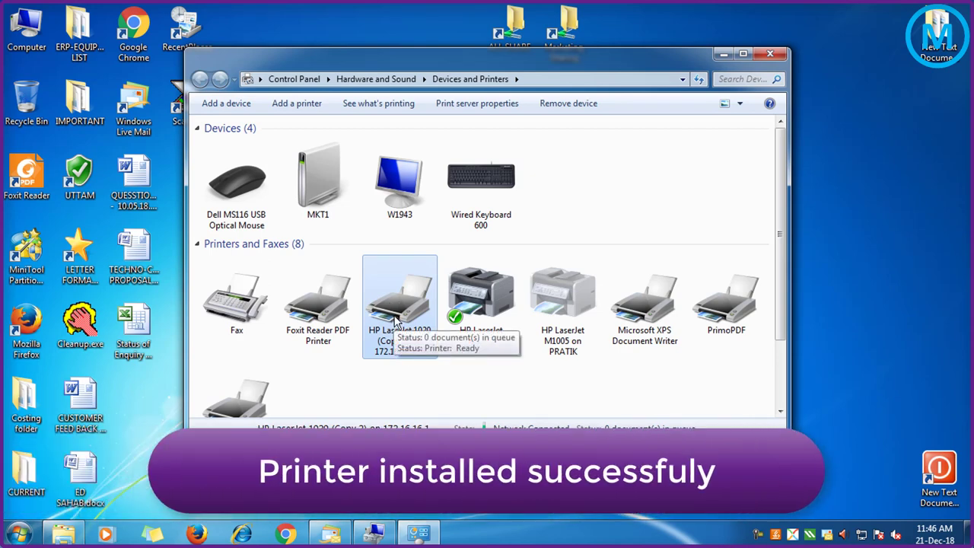
right_click(395, 323)
left_click(451, 372)
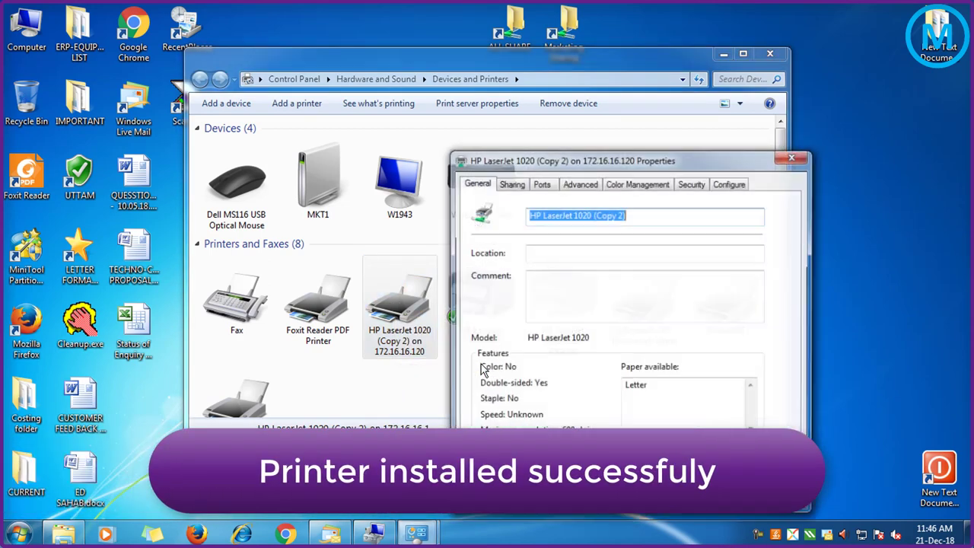
left_click_drag(625, 163, 539, 125)
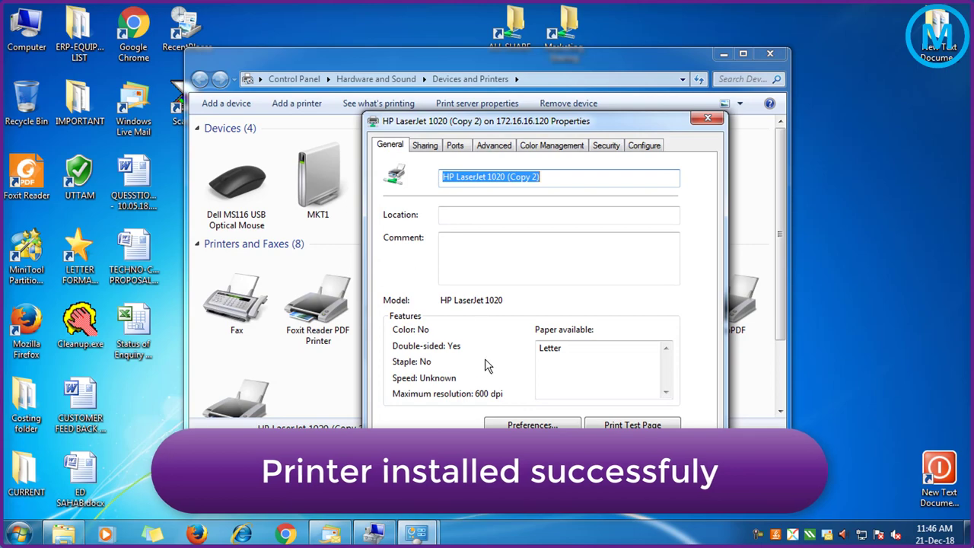
left_click(707, 120)
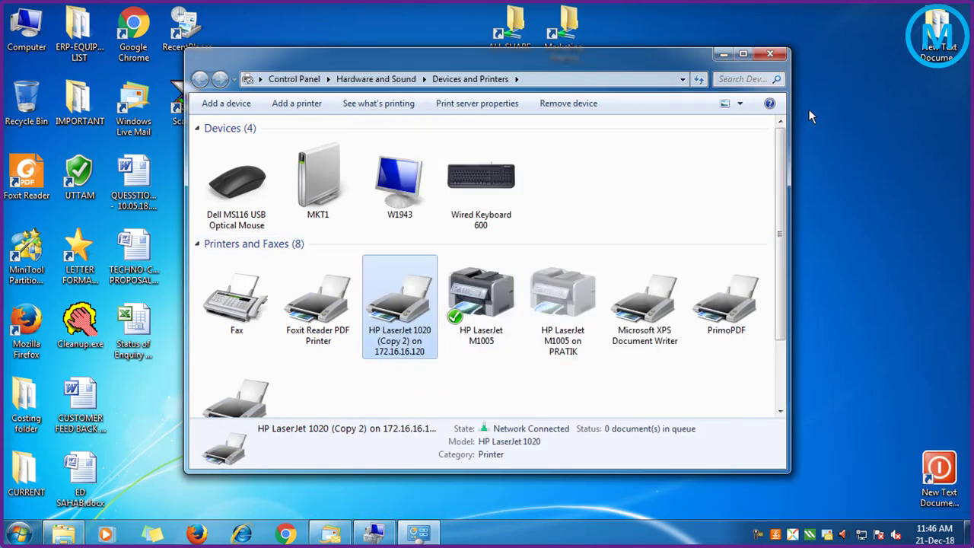
left_click(771, 55)
right_click(667, 264)
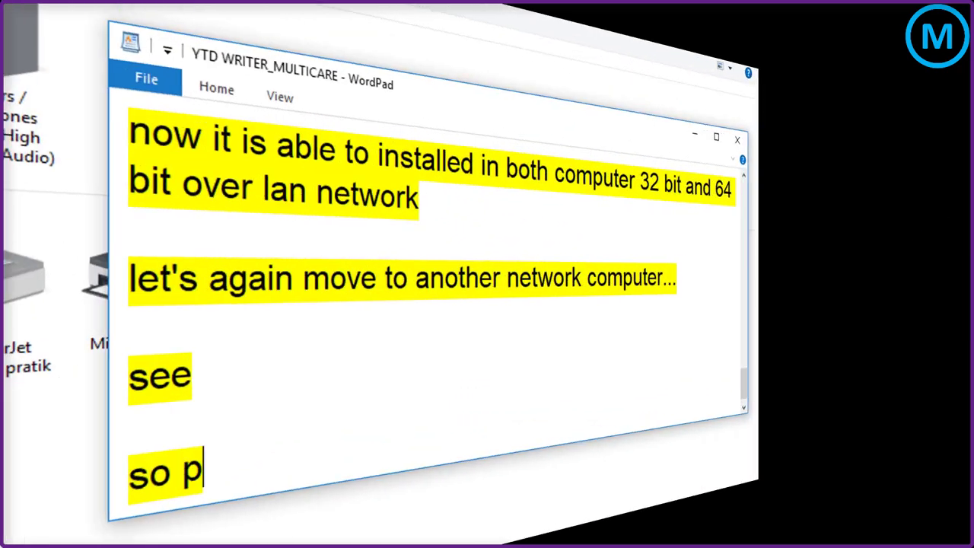
Complete the WordPad line "so printer installed successfully" and add "hope you like this video..." after two blank lines.
type("rinter installed su")
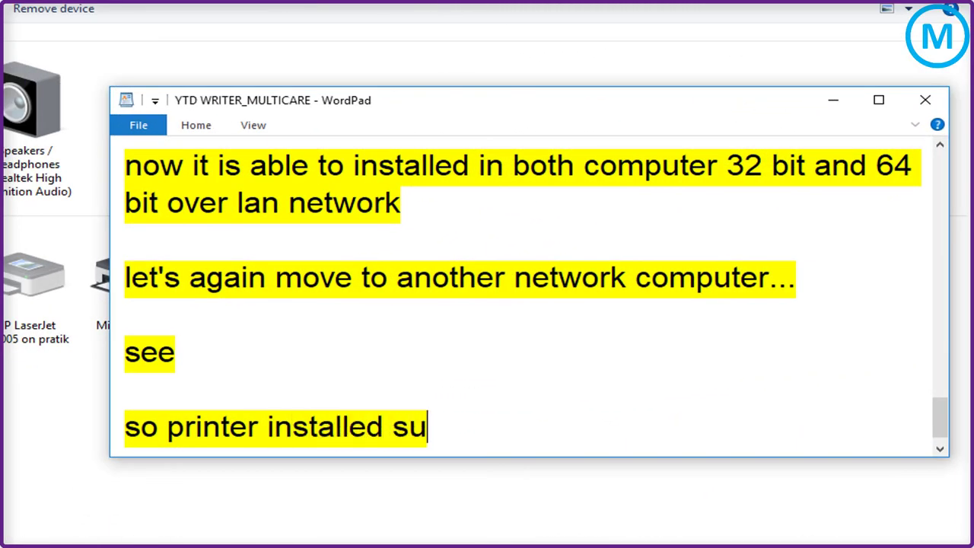
type("ccessfully")
key("Return")
key("Return")
key("Return")
type("hope you ")
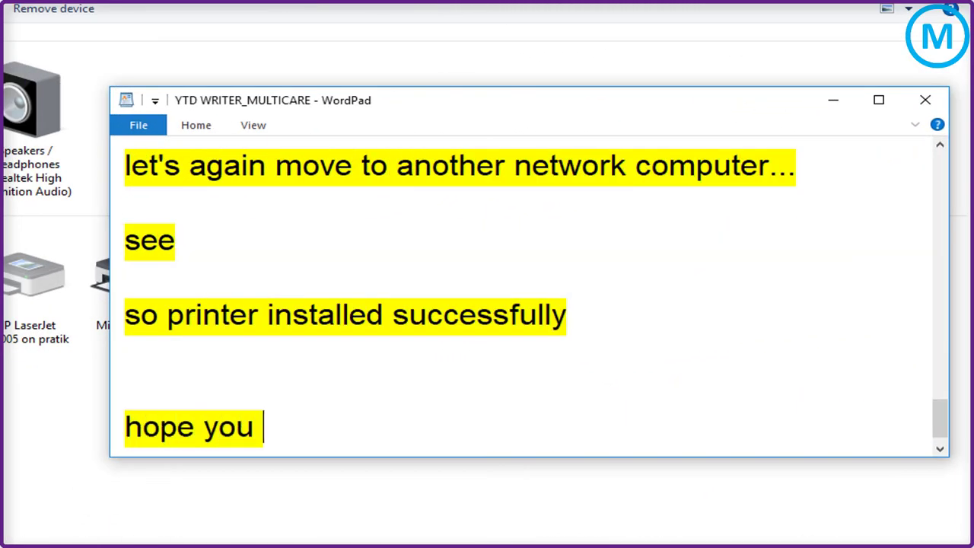
type("like this video...")
Add the closing lines "please share and do subscribe my channel..." and "see you in the next video...bye...", each after a blank line.
key("Return")
key("Return")
type("please shar")
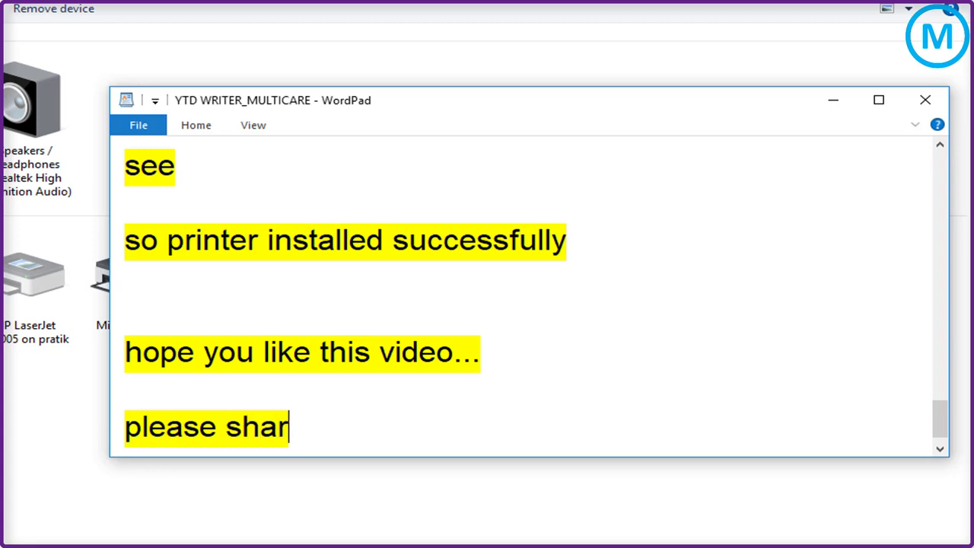
type("e and do subscribe my channel...")
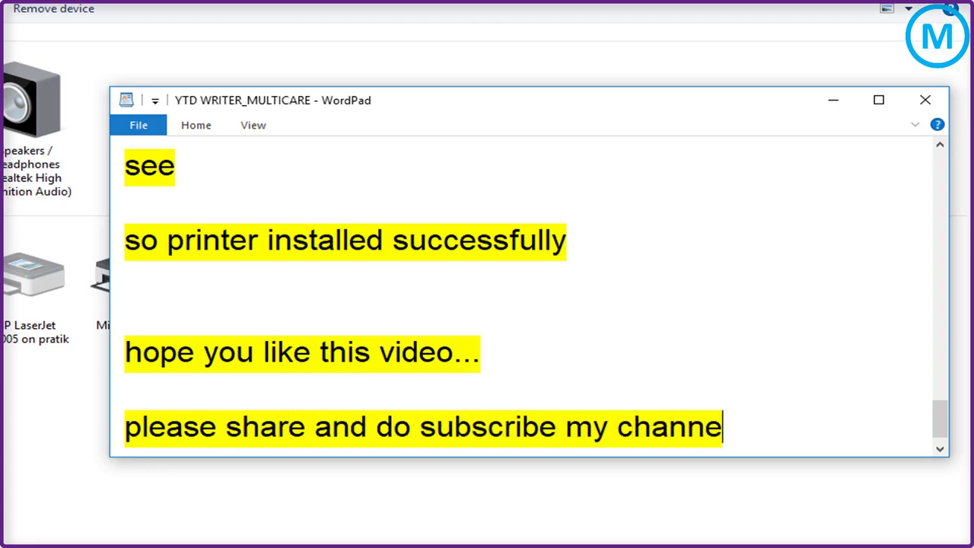
key("Return")
key("Return")
type("see you in the next video")
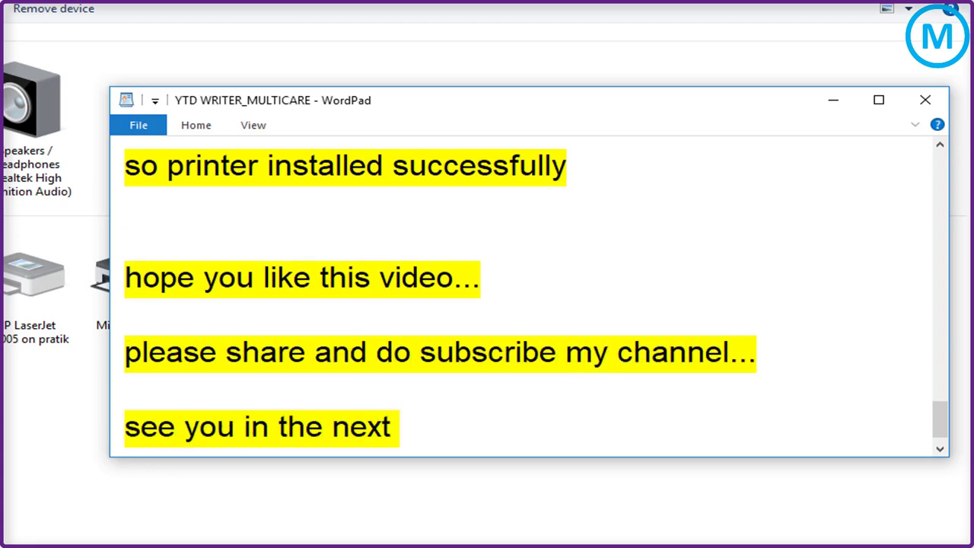
type("...bye...")
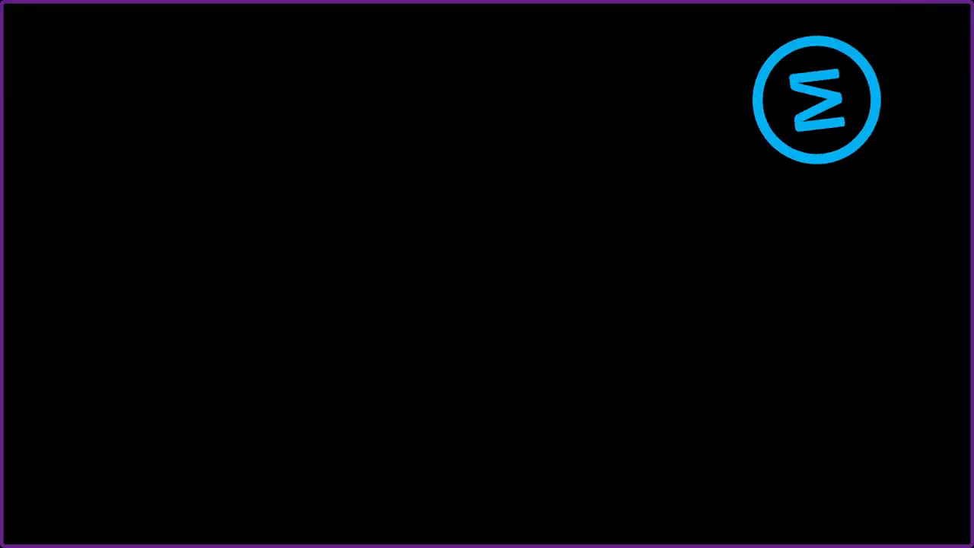